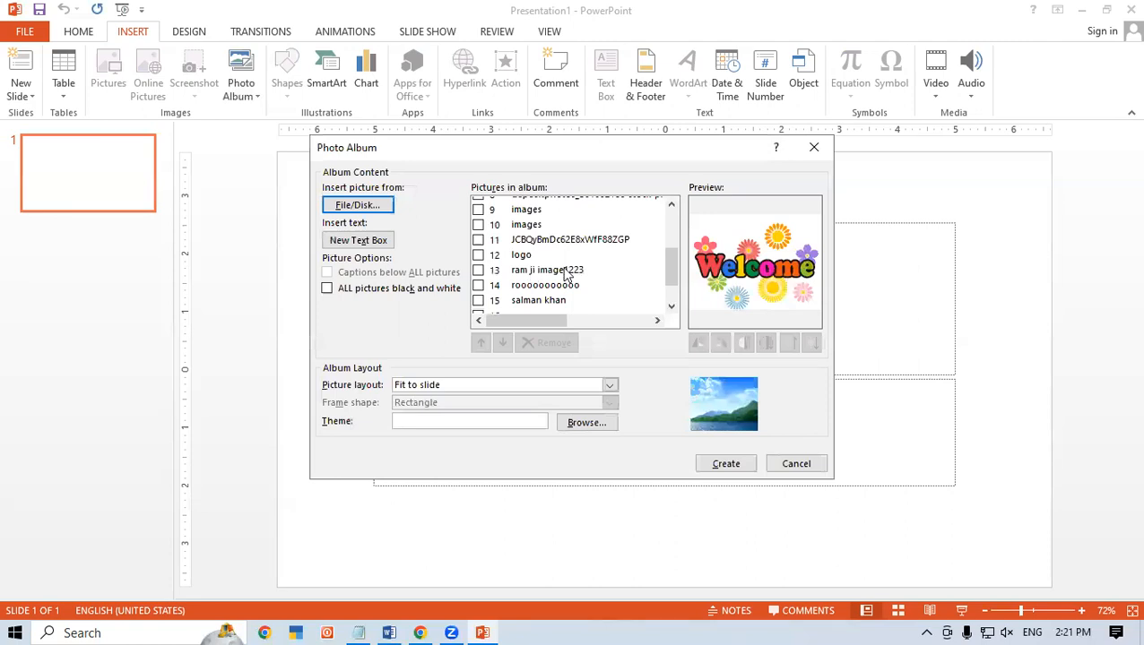
# Look through the album's picture list and preview the first four pictures one after another.
pyautogui.moveTo(670, 256); pyautogui.dragTo(678, 279)
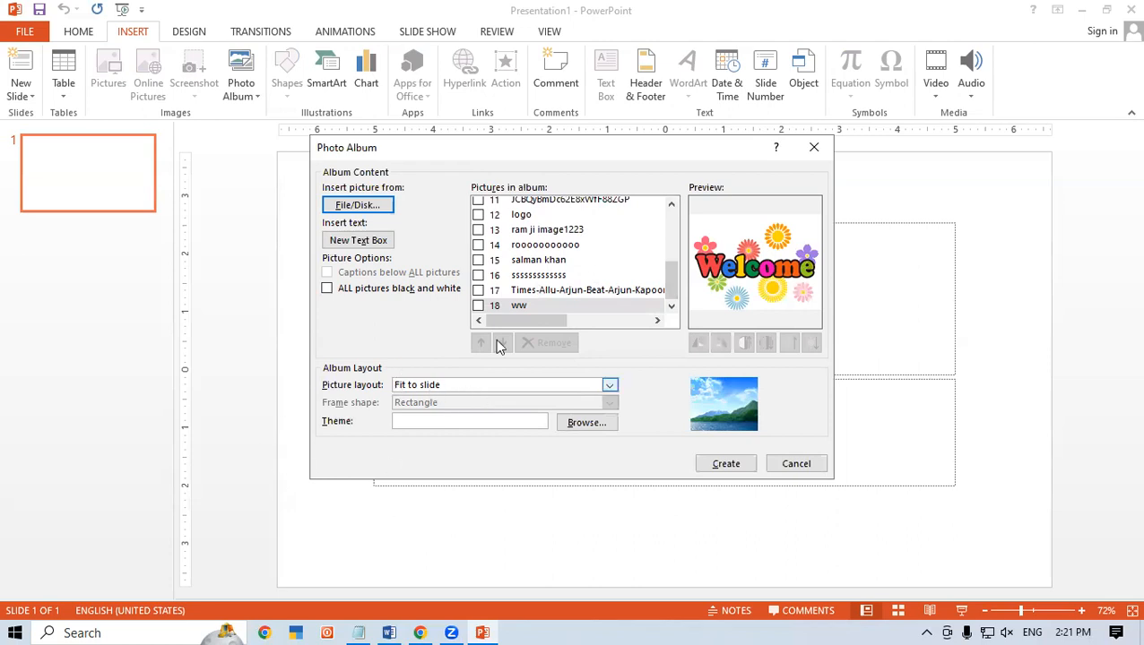
pyautogui.scroll(4, 516, 306)
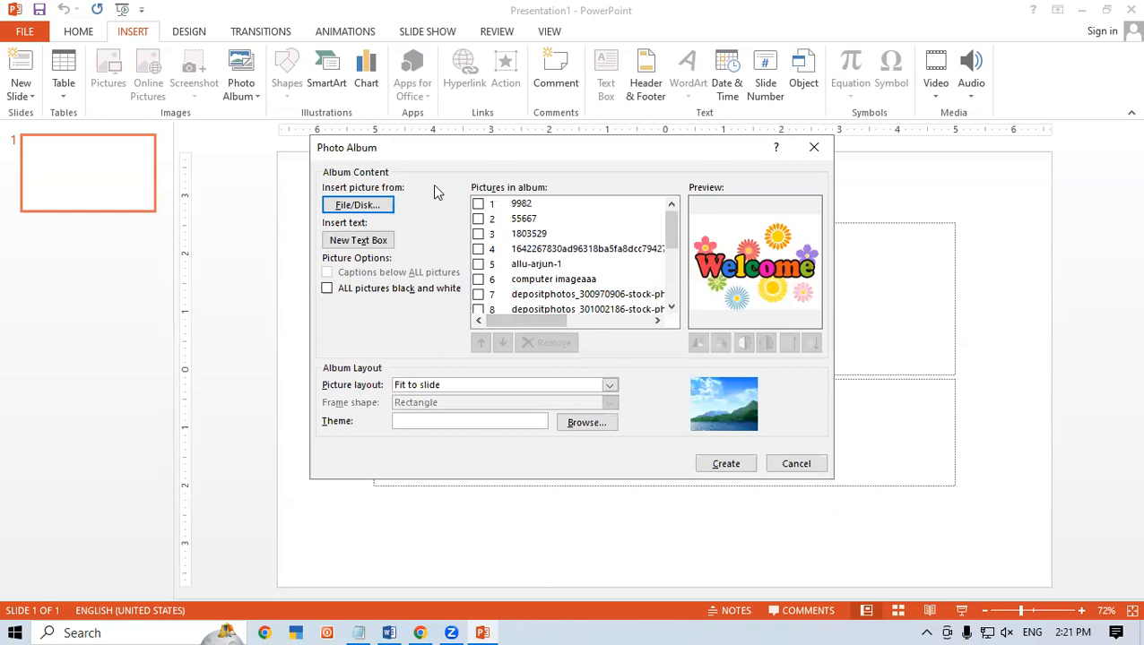
pyautogui.click(504, 205)
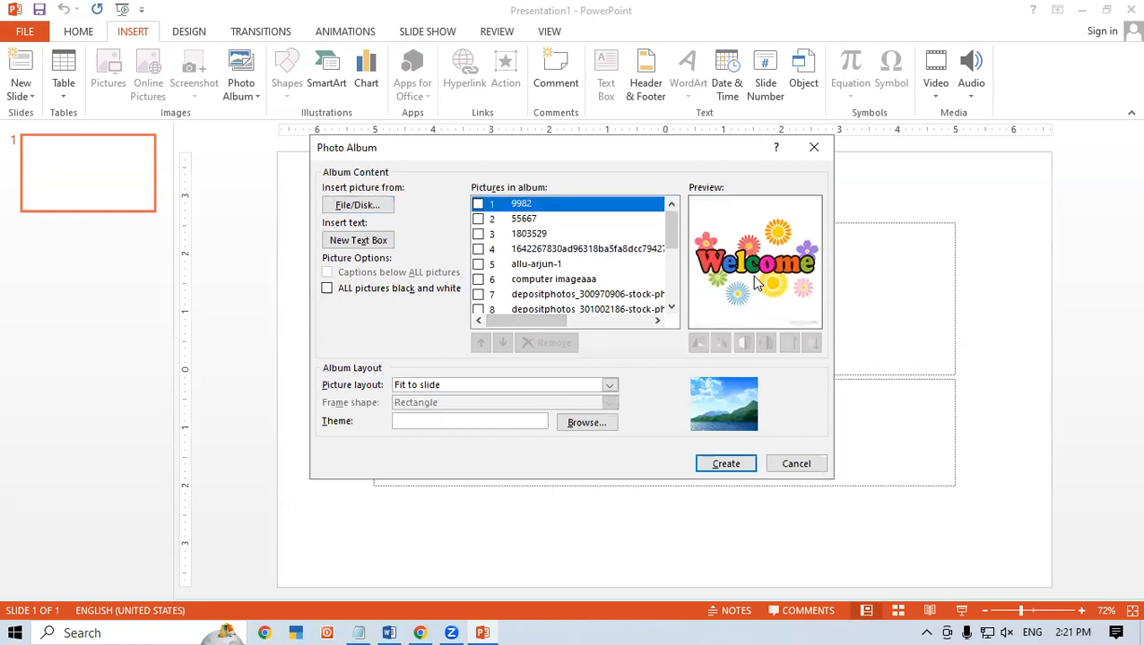
pyautogui.click(532, 221)
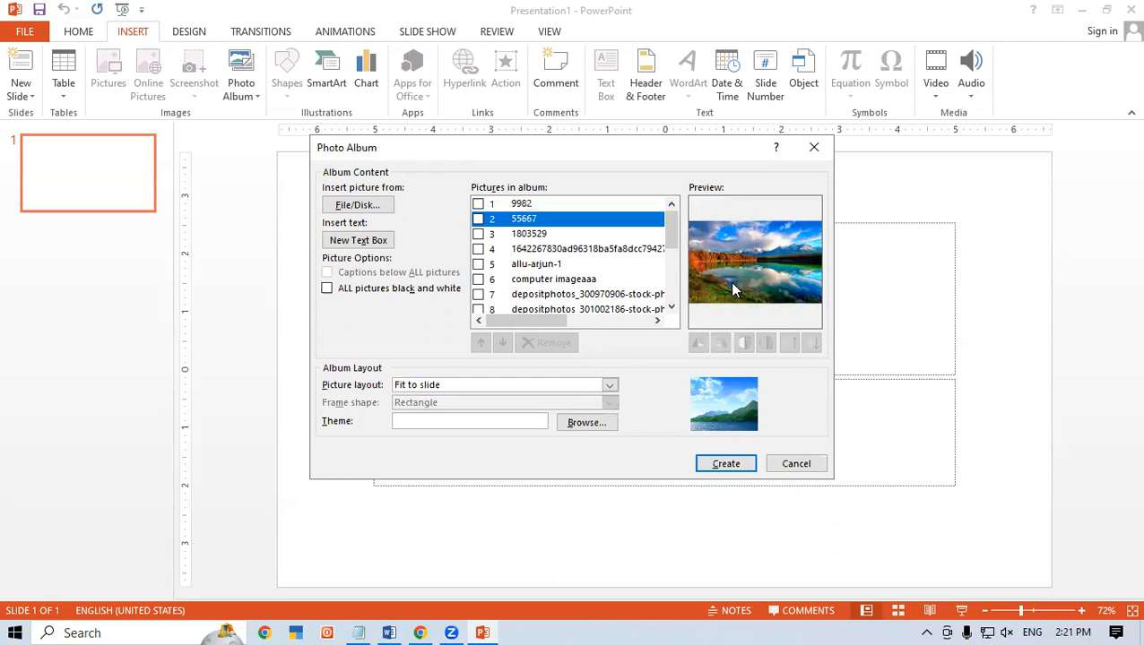
pyautogui.click(509, 235)
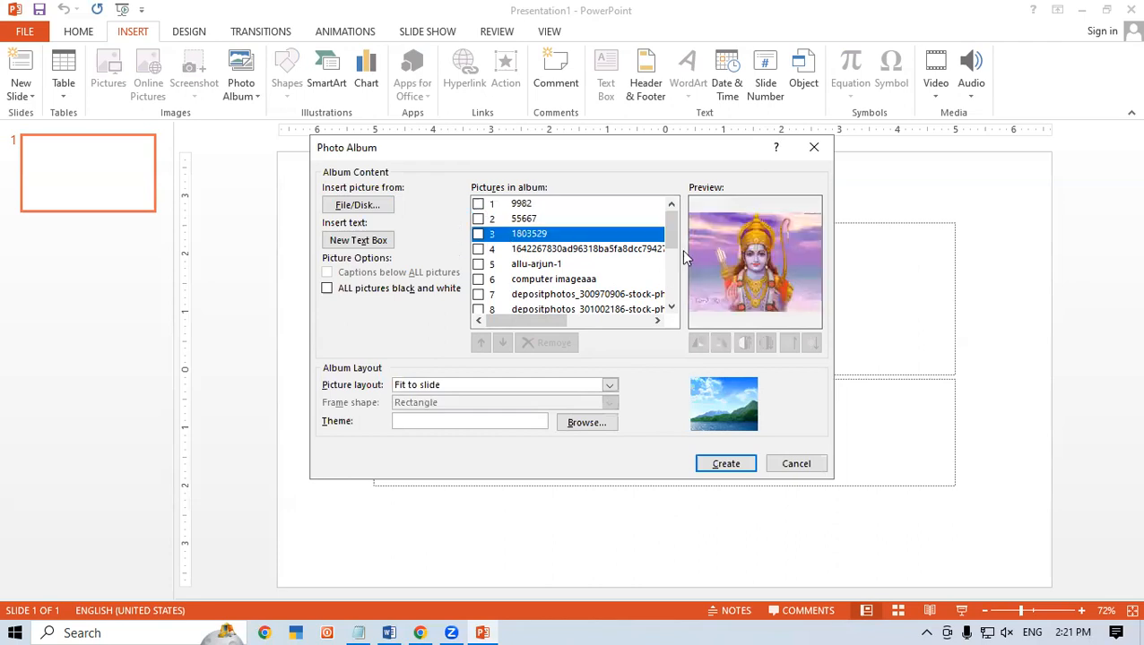
pyautogui.click(554, 248)
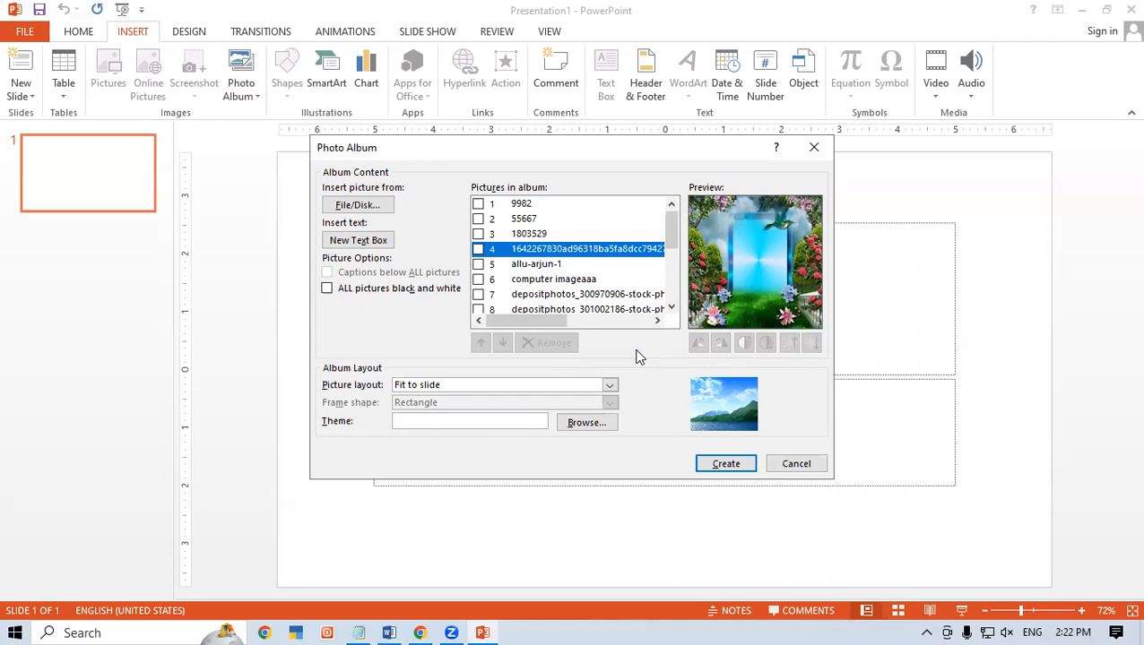
pyautogui.click(479, 250)
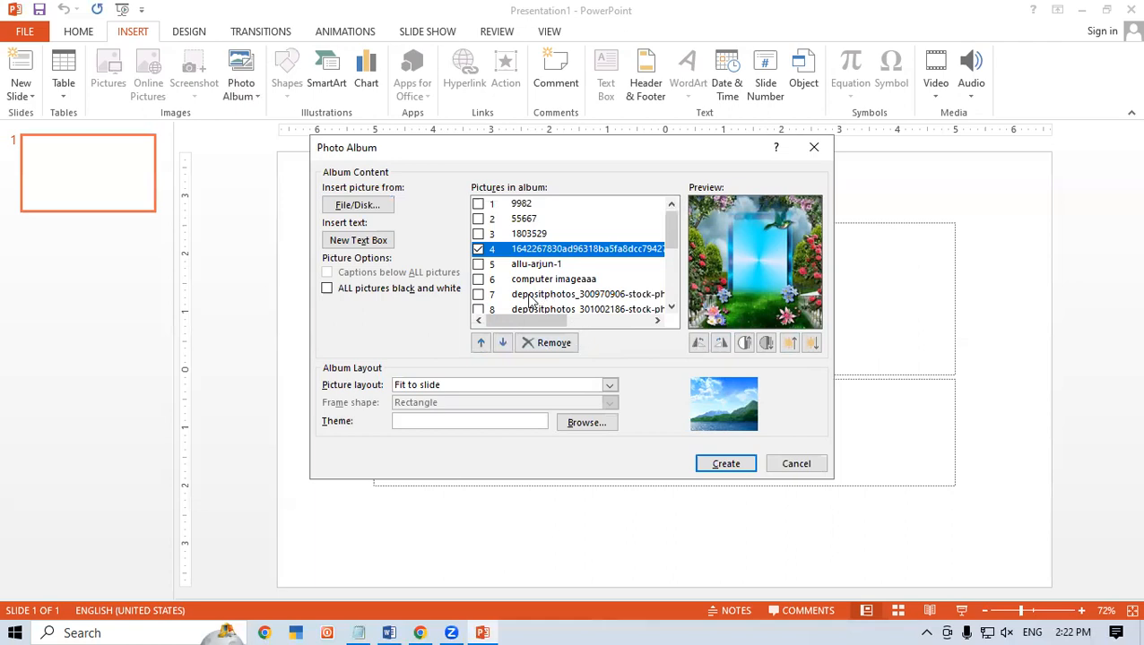
pyautogui.click(481, 343)
pyautogui.click(482, 344)
pyautogui.click(482, 343)
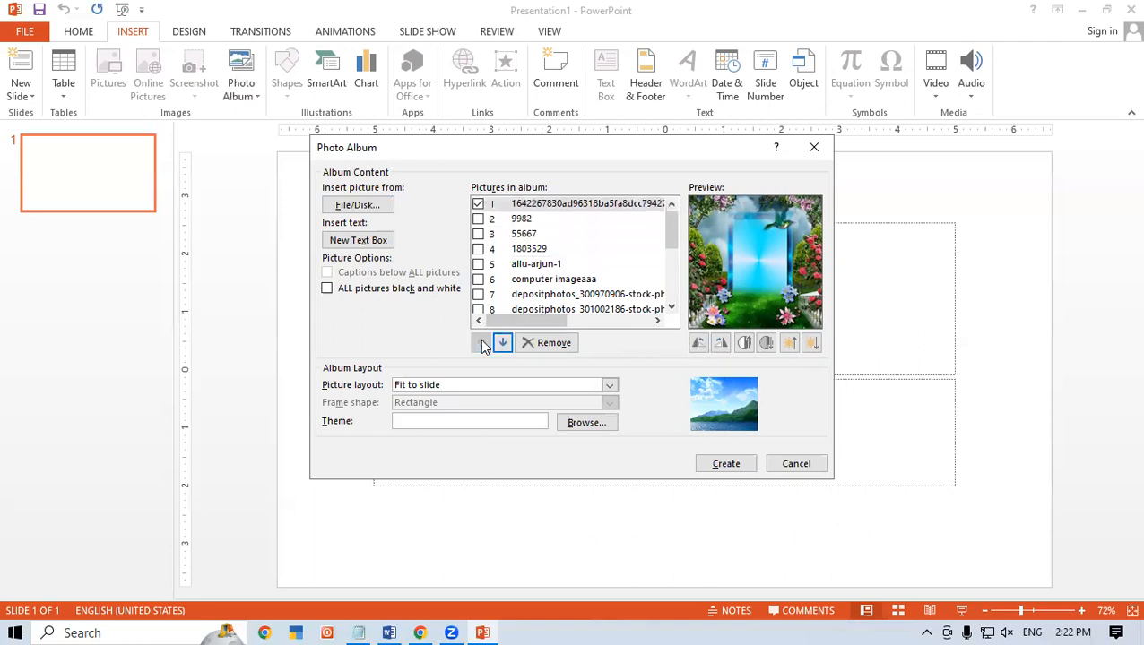
pyautogui.click(520, 256)
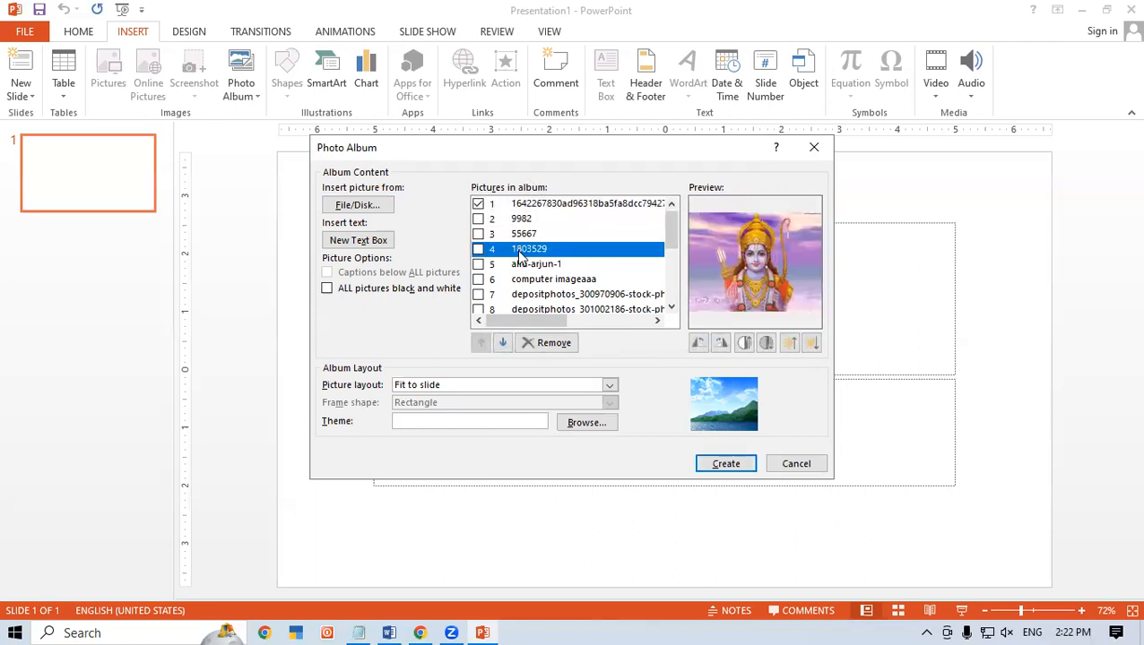
# Return the garden picture to fourth place in the album order and untick it.
pyautogui.click(545, 206)
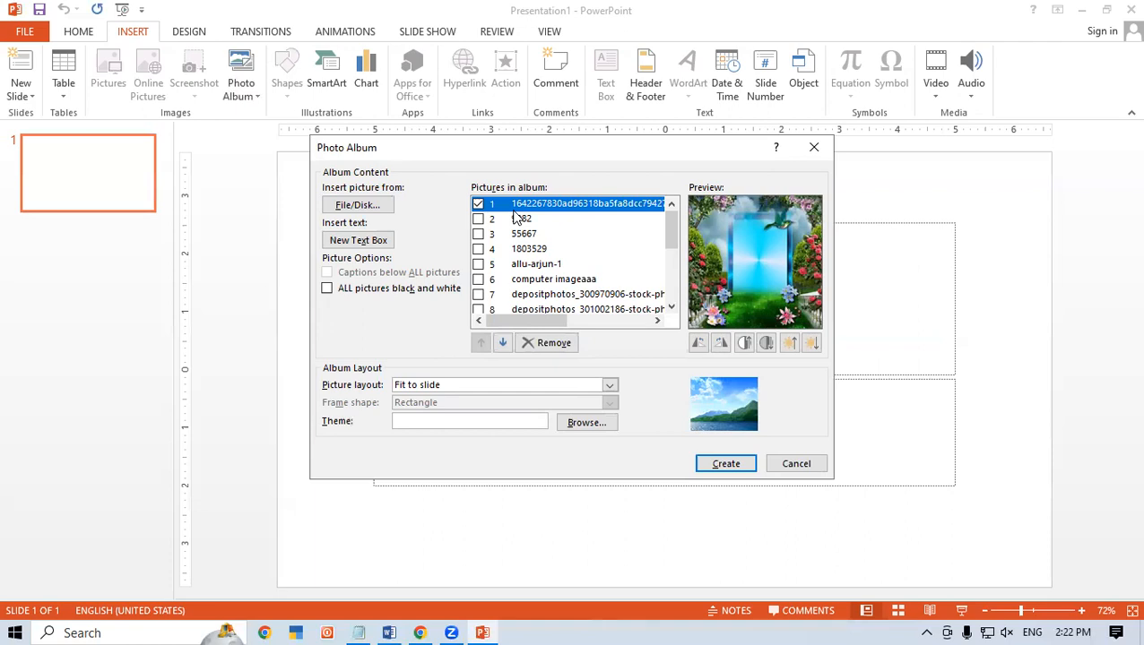
pyautogui.click(503, 343)
pyautogui.click(502, 343)
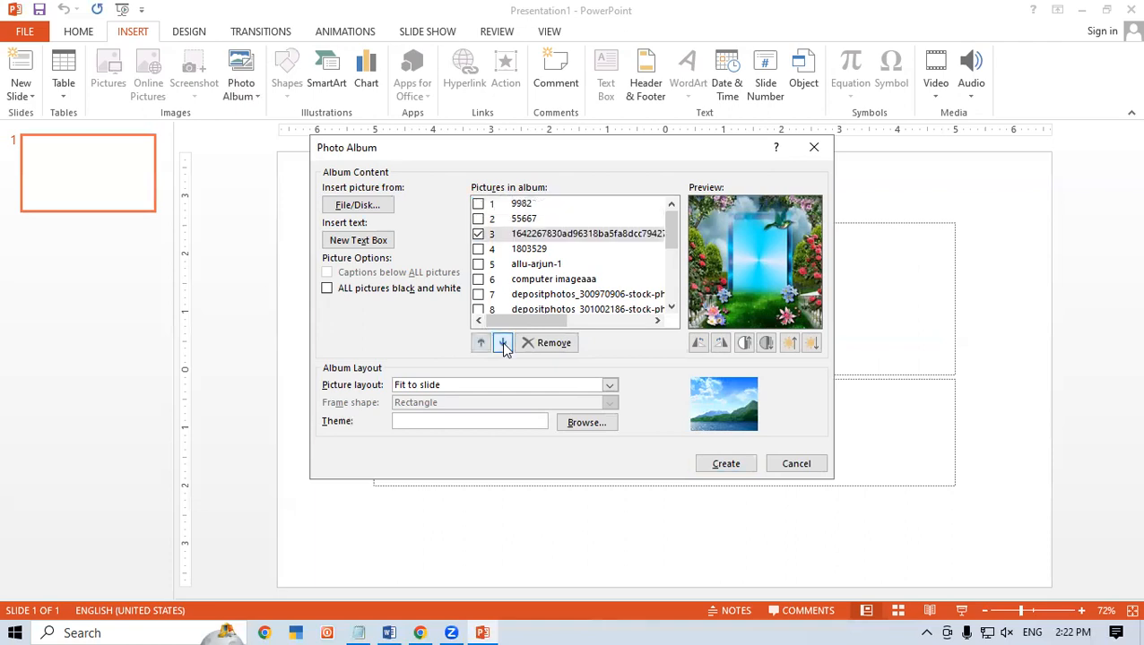
pyautogui.click(503, 343)
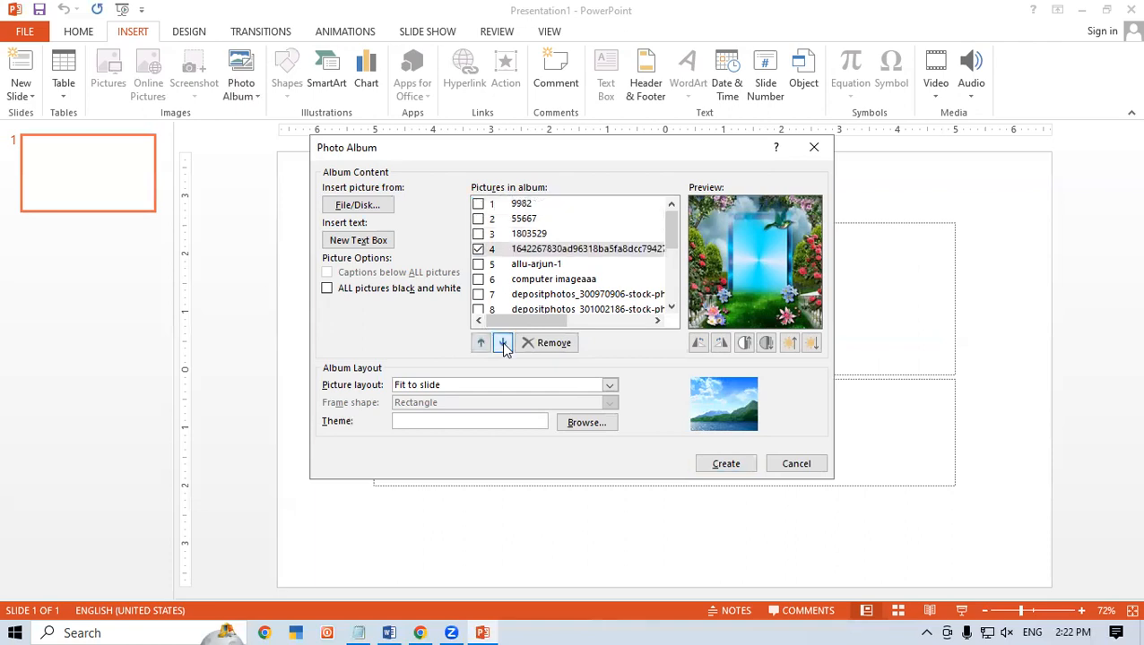
pyautogui.click(527, 206)
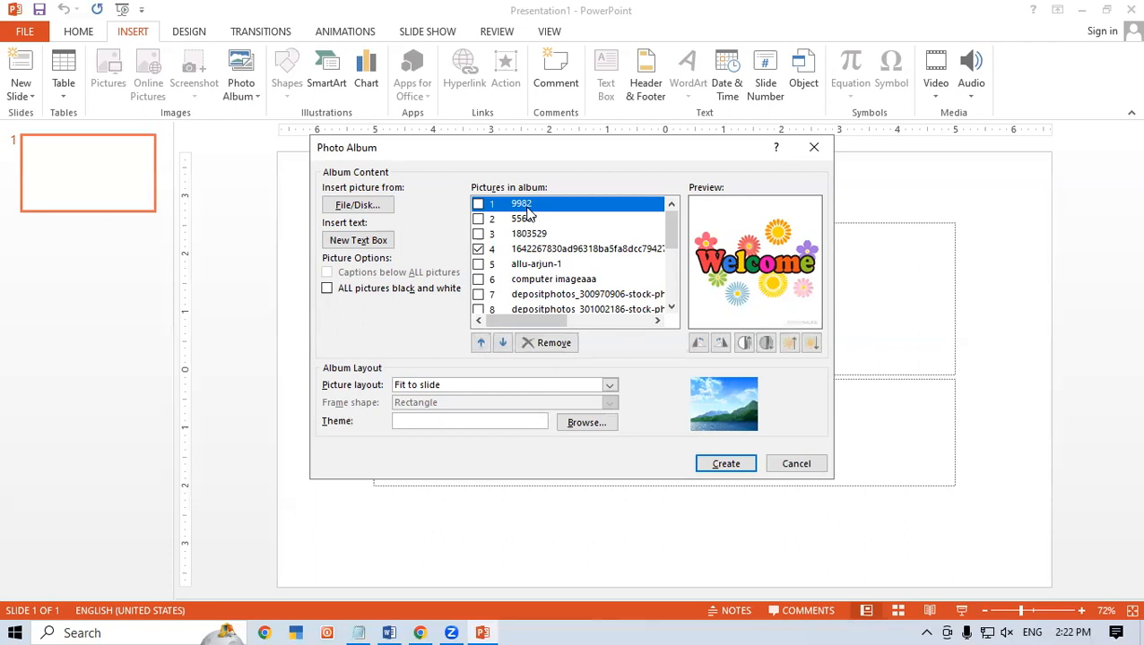
pyautogui.click(479, 250)
pyautogui.click(478, 253)
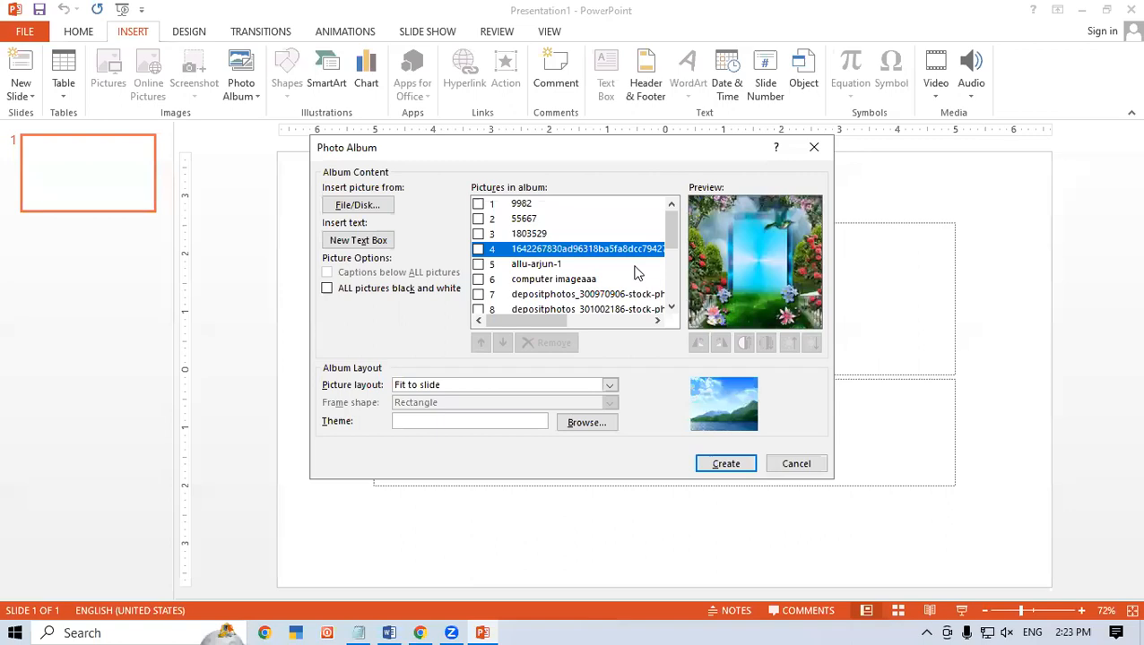
# Tick picture 1803529, picture 55667 and the fourth picture together in the album list.
pyautogui.click(479, 234)
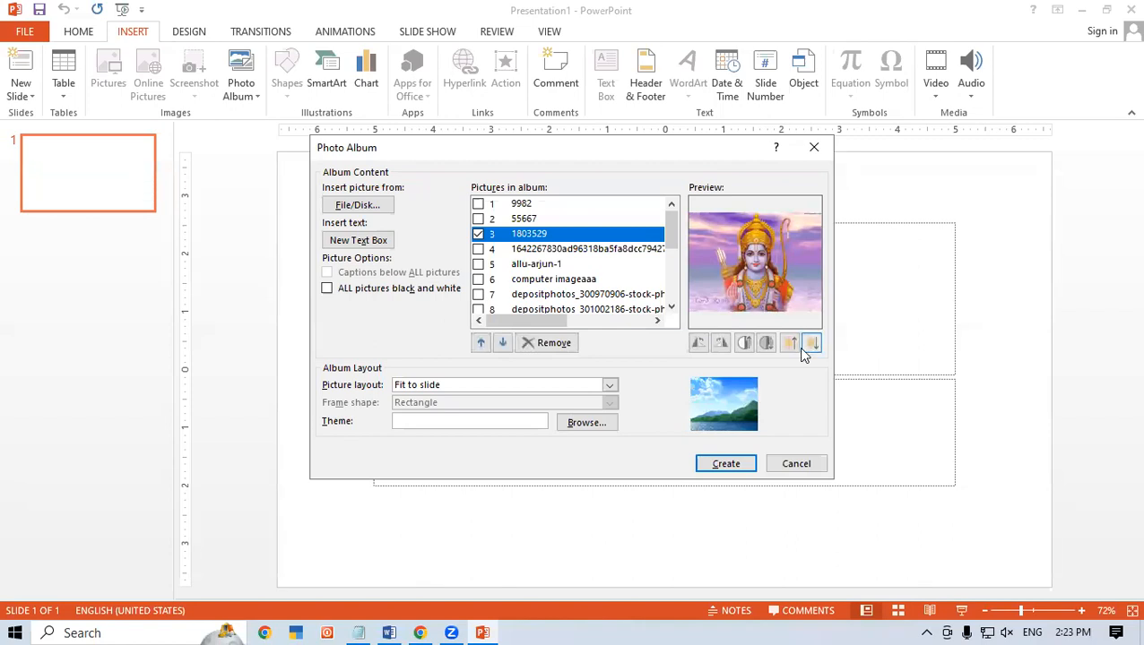
pyautogui.click(478, 220)
pyautogui.click(478, 251)
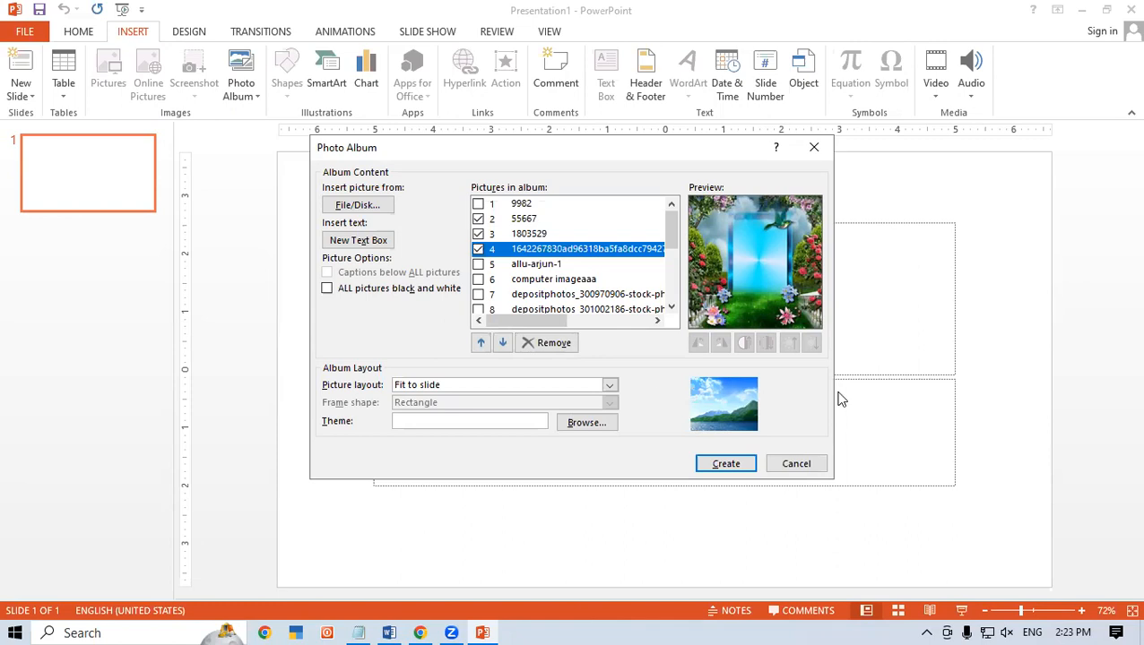
# Try ticking computer imageaaa alongside 55667, leaving the other pictures unticked, and clear all ticks in the album list.
pyautogui.click(478, 234)
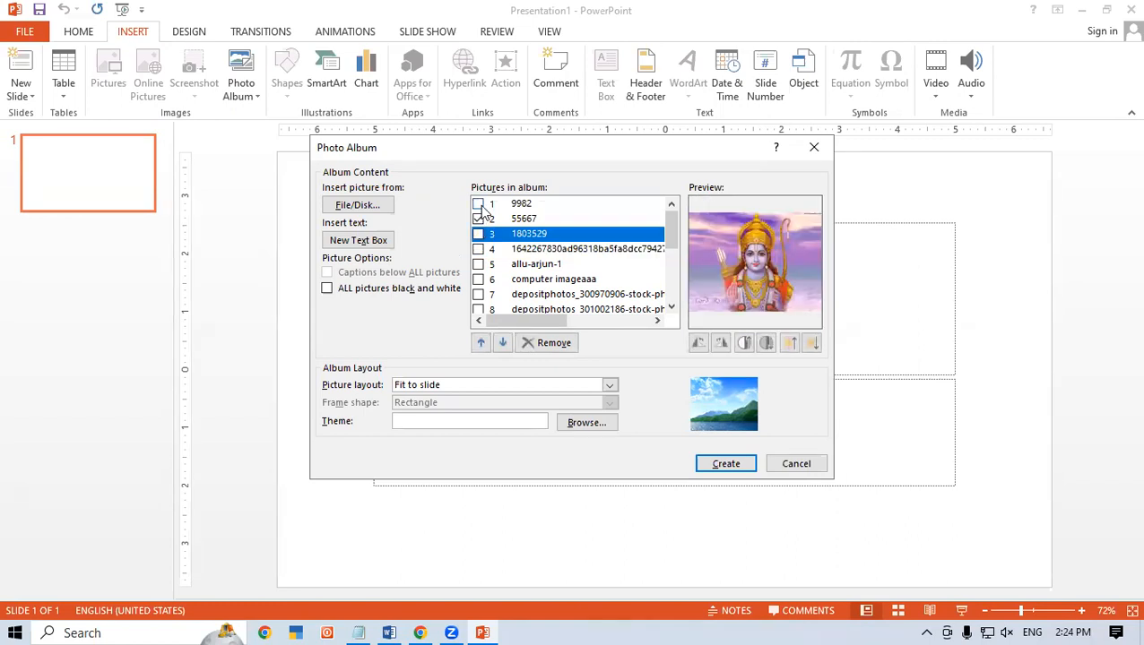
pyautogui.click(478, 279)
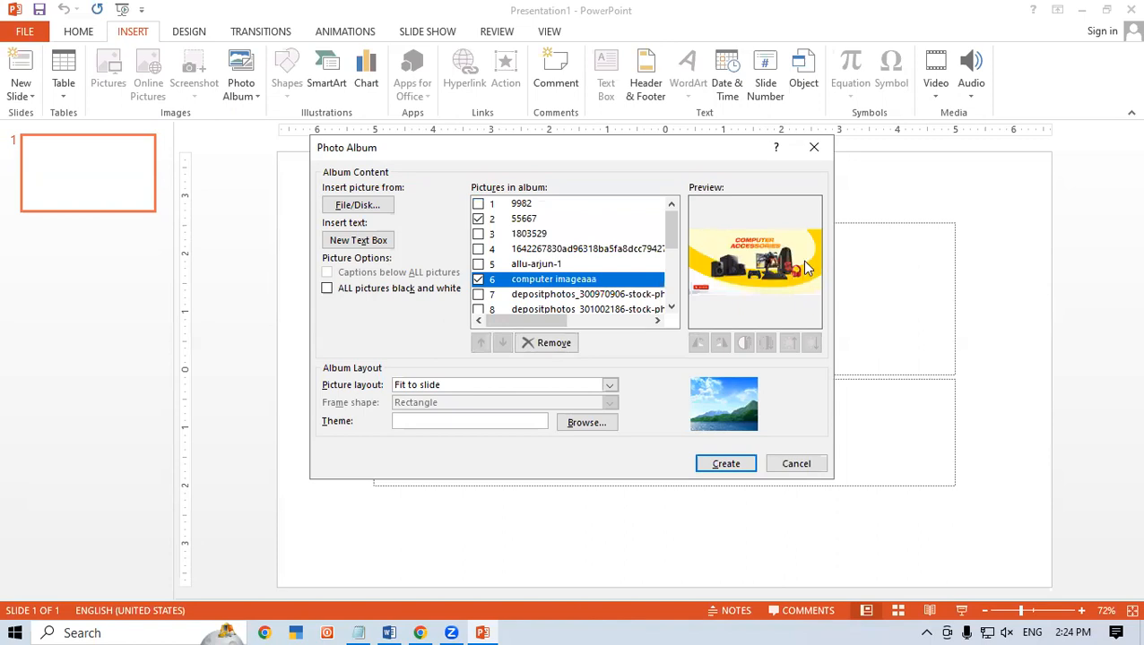
pyautogui.click(478, 219)
pyautogui.click(478, 278)
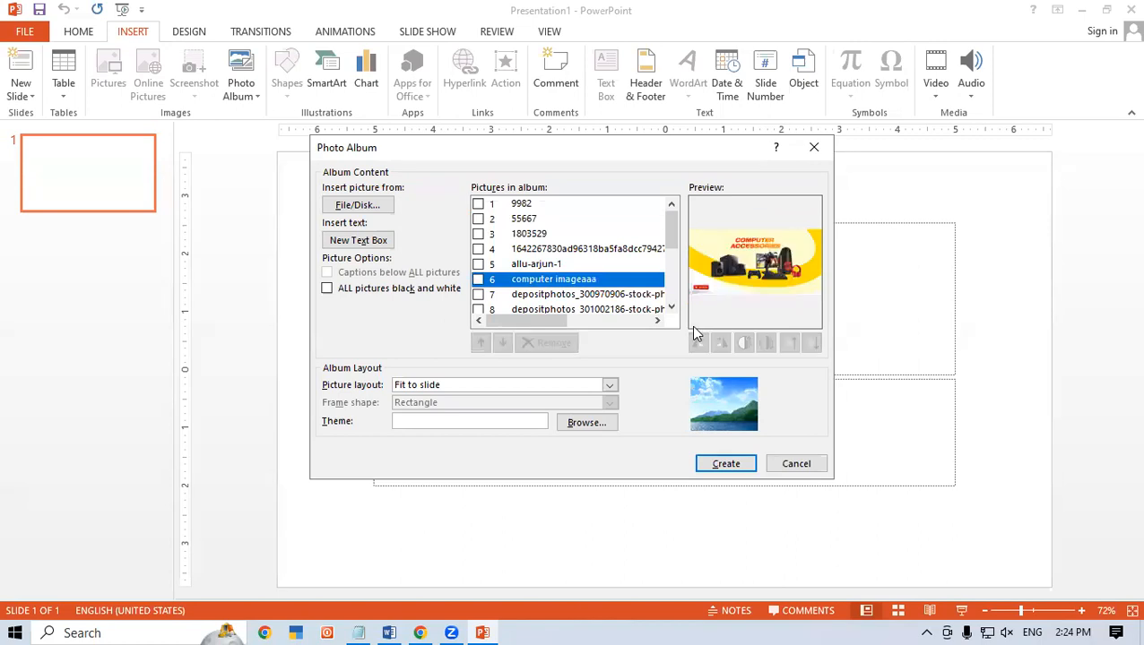
# Remove the computer imageaaa and logo pictures from the album.
pyautogui.click(478, 279)
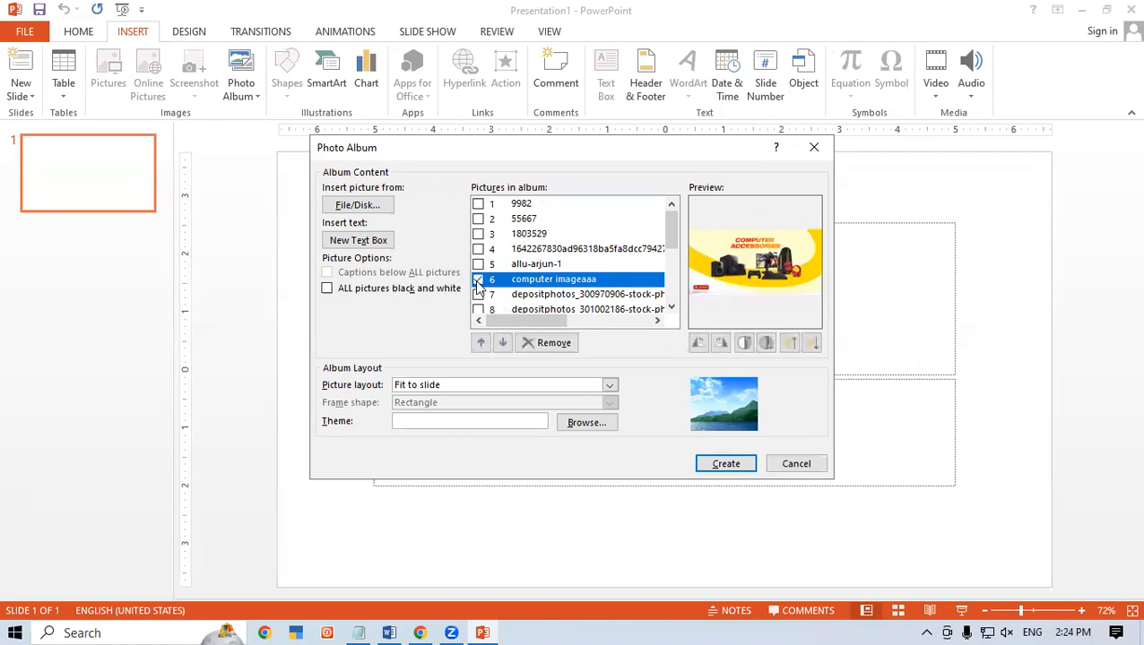
pyautogui.click(538, 345)
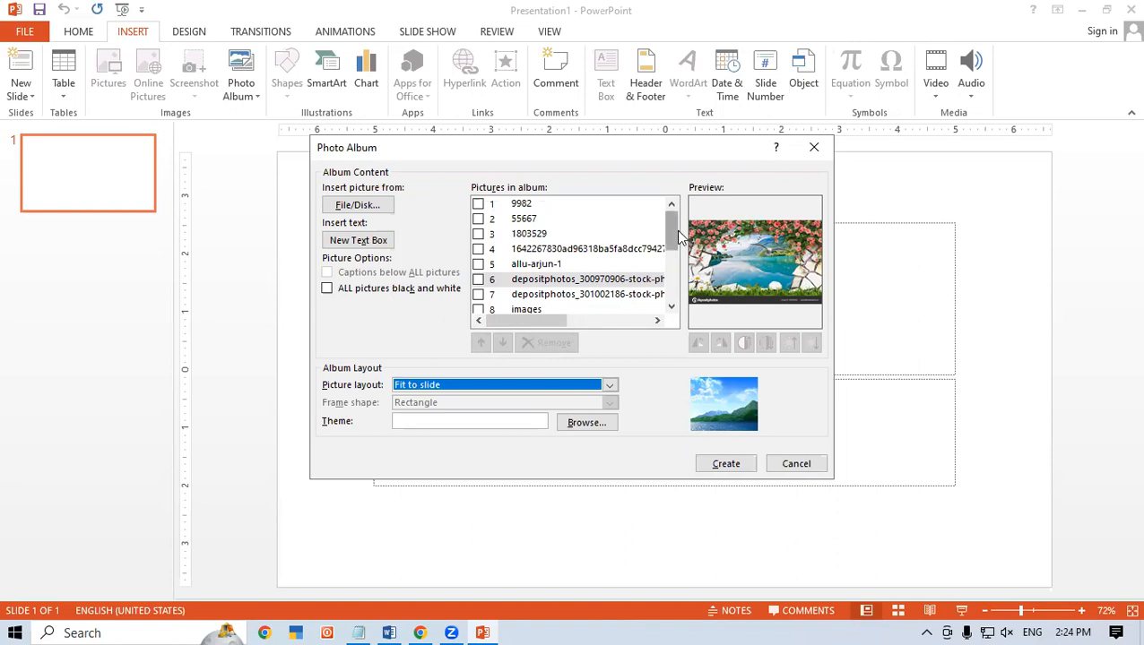
pyautogui.moveTo(670, 220); pyautogui.dragTo(673, 292)
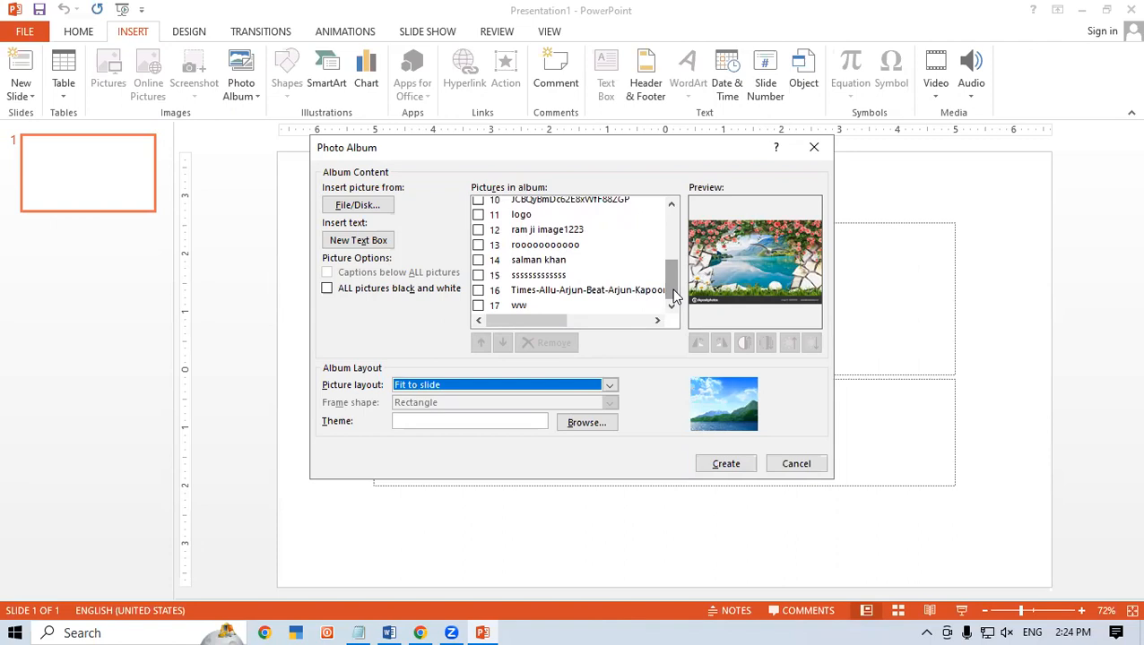
pyautogui.moveTo(674, 291); pyautogui.dragTo(672, 252)
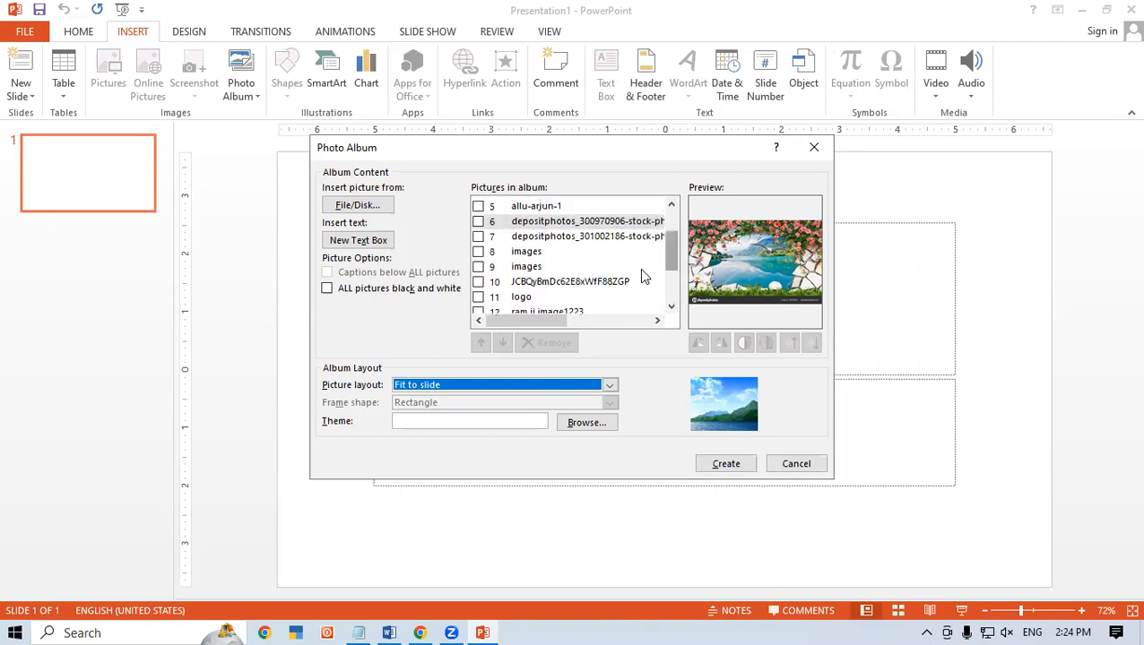
pyautogui.click(478, 296)
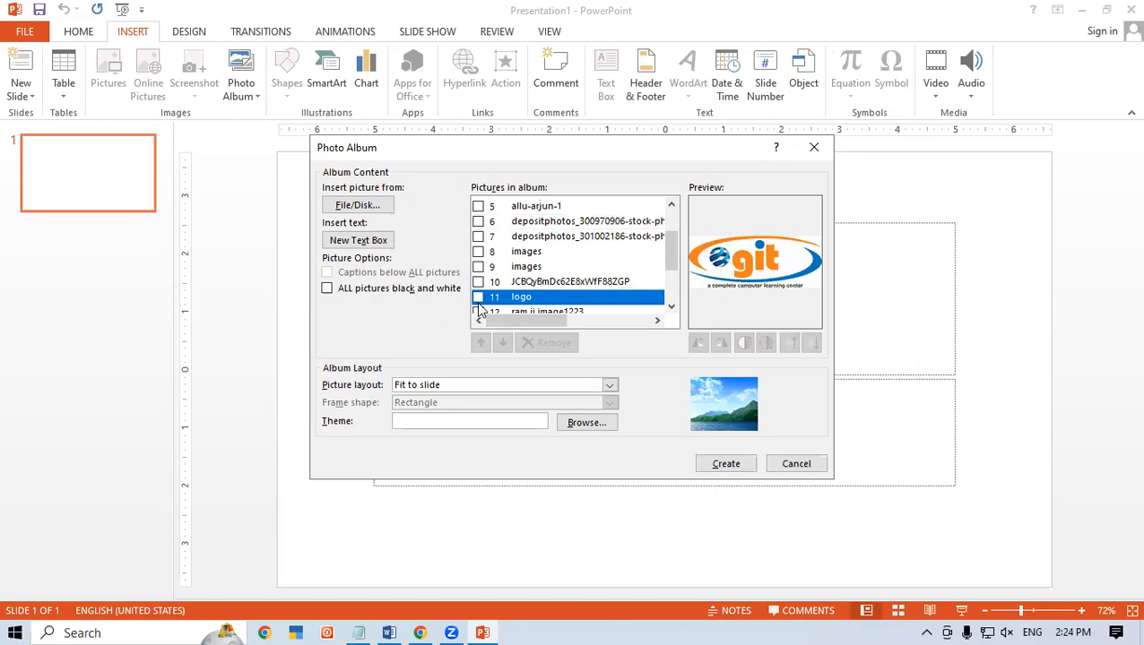
pyautogui.click(545, 345)
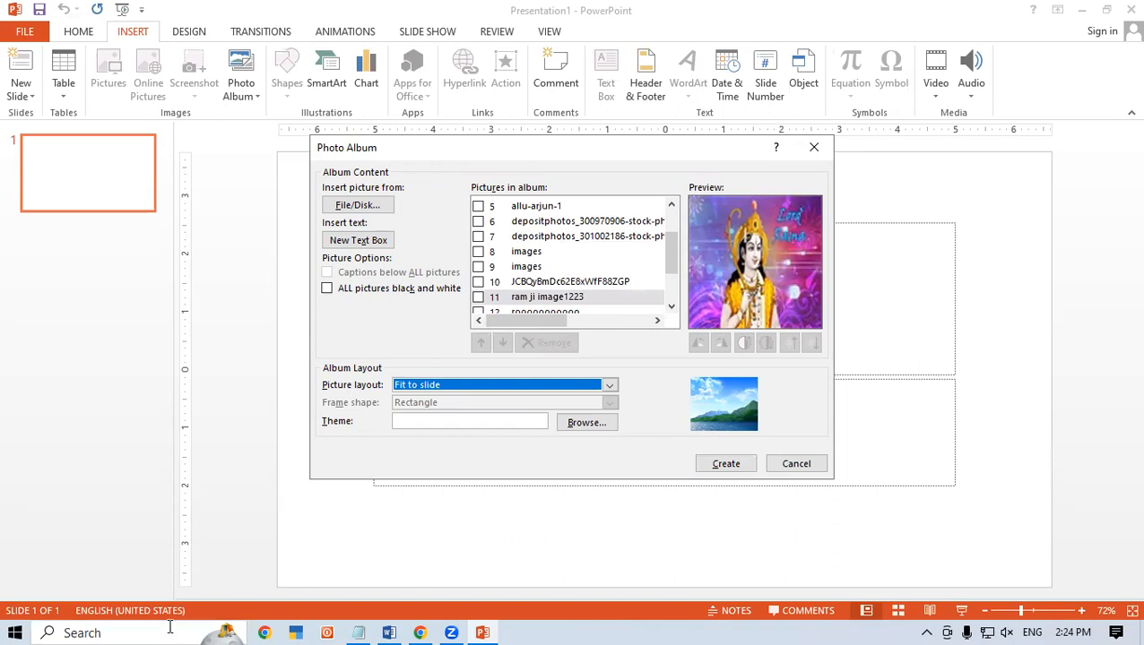
# Tick only picture 1803529 in the album list and lower its brightness by several levels.
pyautogui.scroll(-2, 614, 321)
pyautogui.scroll(3, 519, 314)
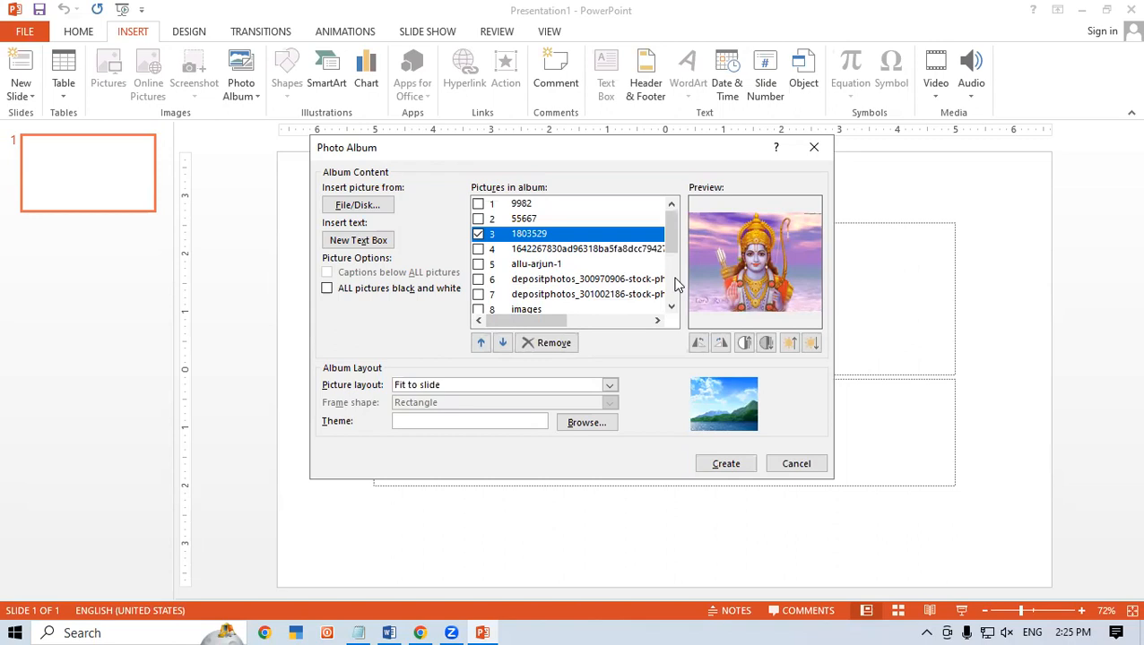
pyautogui.click(811, 344)
pyautogui.click(812, 345)
pyautogui.click(811, 345)
pyautogui.click(812, 345)
pyautogui.click(811, 345)
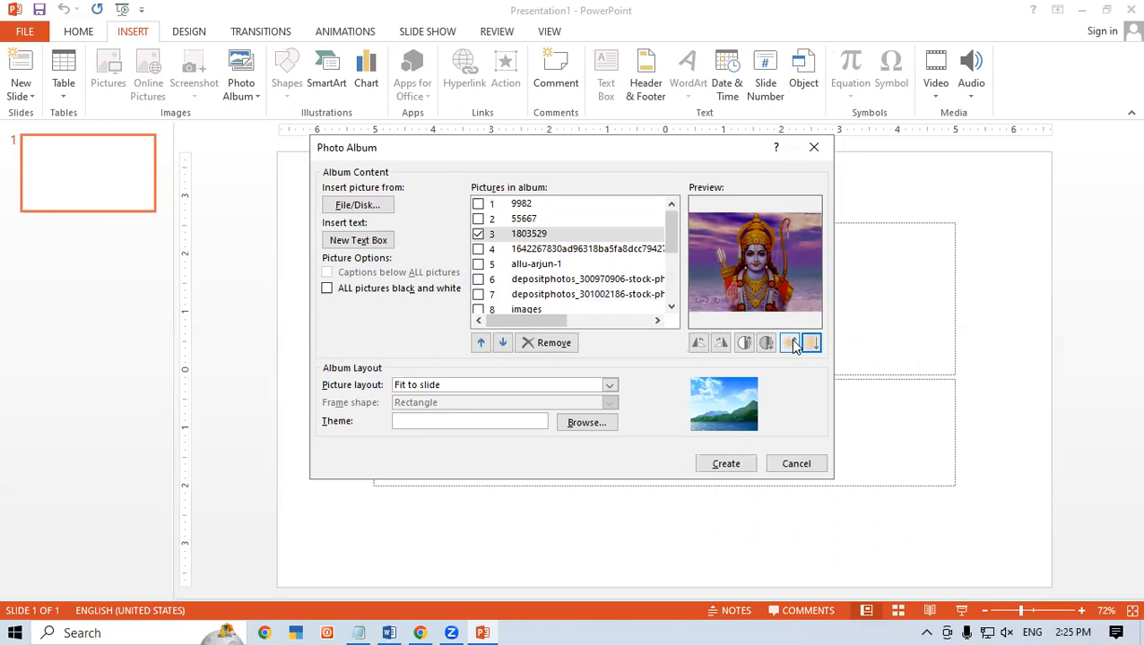
# Raise the brightness of picture 1803529 by eight levels.
pyautogui.click(789, 344)
pyautogui.click(790, 344)
pyautogui.click(790, 344)
pyautogui.click(790, 345)
pyautogui.click(790, 345)
pyautogui.click(790, 344)
pyautogui.click(790, 344)
pyautogui.click(789, 344)
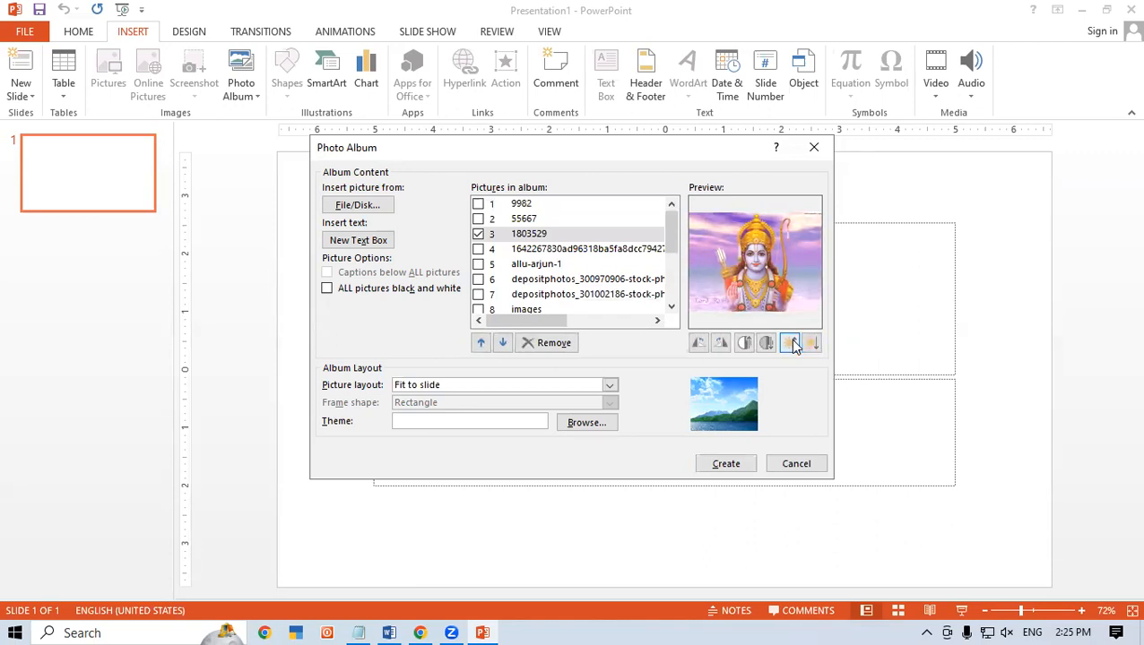
# Darken picture 1803529 again by lowering its brightness six levels.
pyautogui.click(812, 344)
pyautogui.click(811, 344)
pyautogui.click(811, 344)
pyautogui.click(811, 345)
pyautogui.click(813, 345)
pyautogui.click(813, 344)
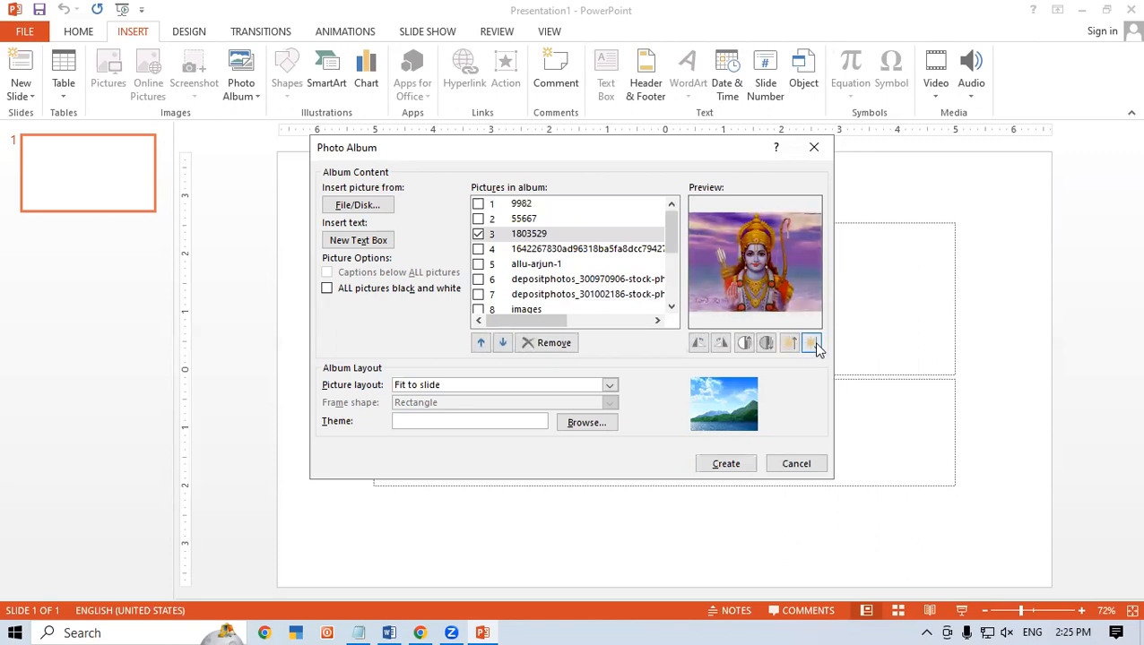
# Brighten picture 1803529 by three levels and reduce the brightness by one level.
pyautogui.click(790, 344)
pyautogui.click(790, 344)
pyautogui.click(790, 344)
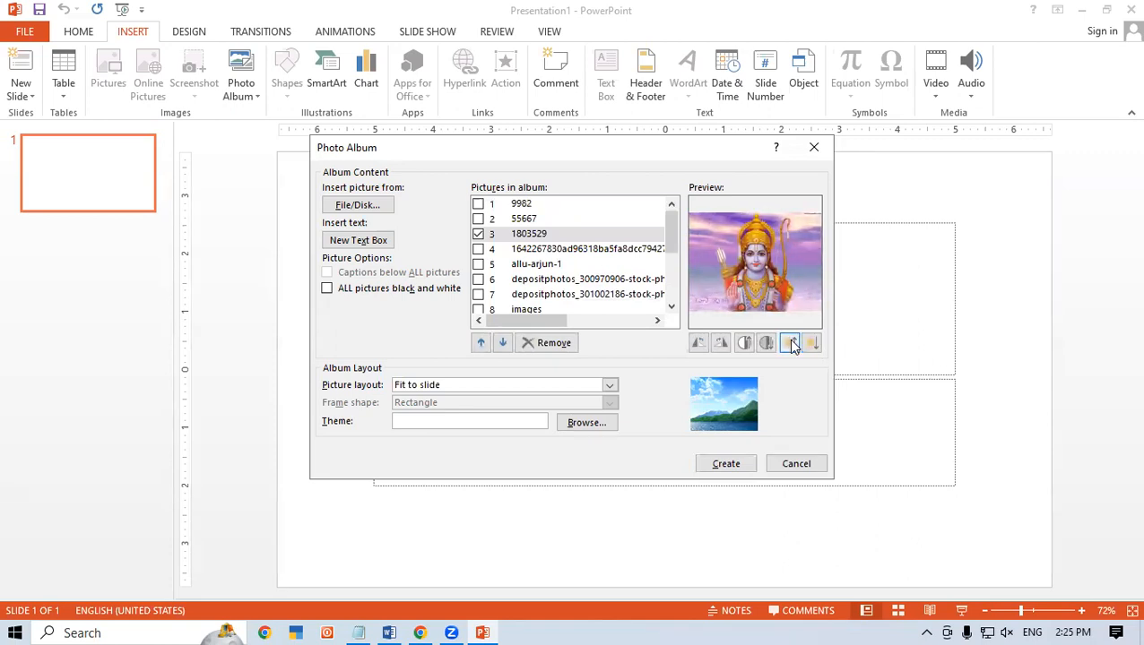
pyautogui.click(812, 344)
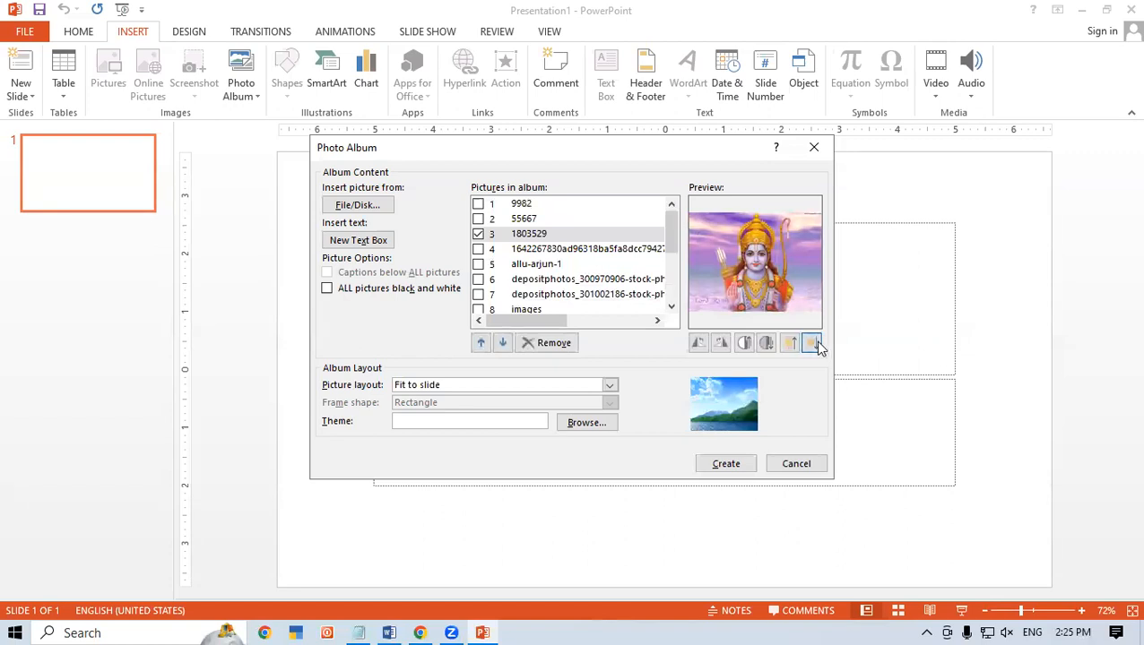
# Lower the contrast of picture 1803529 by several levels until it looks faded.
pyautogui.click(767, 345)
pyautogui.click(766, 344)
pyautogui.click(766, 344)
pyautogui.click(767, 344)
pyautogui.click(766, 345)
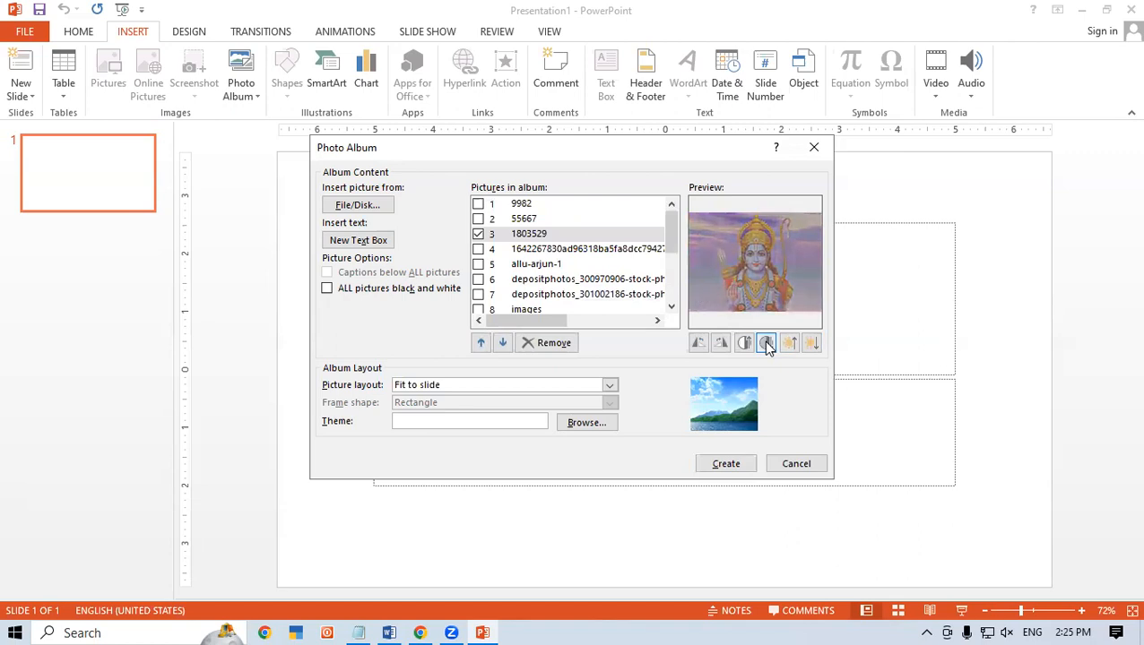
pyautogui.click(766, 347)
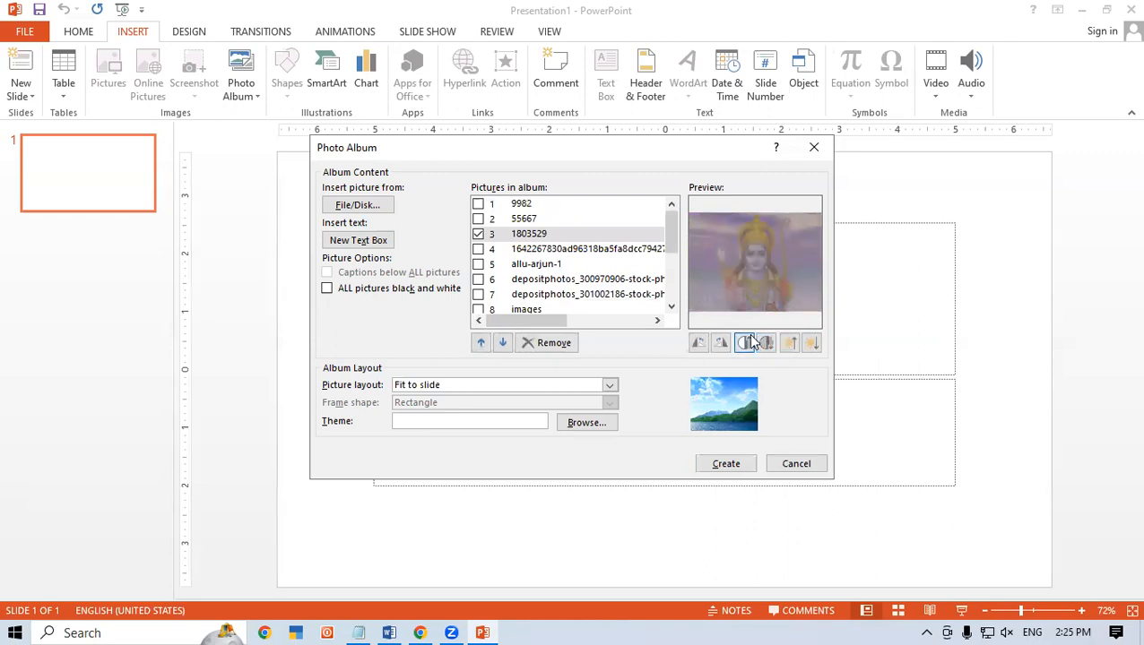
# Raise the contrast of picture 1803529 until its colours look vivid.
pyautogui.click(751, 337)
pyautogui.click(750, 337)
pyautogui.click(751, 342)
pyautogui.click(751, 342)
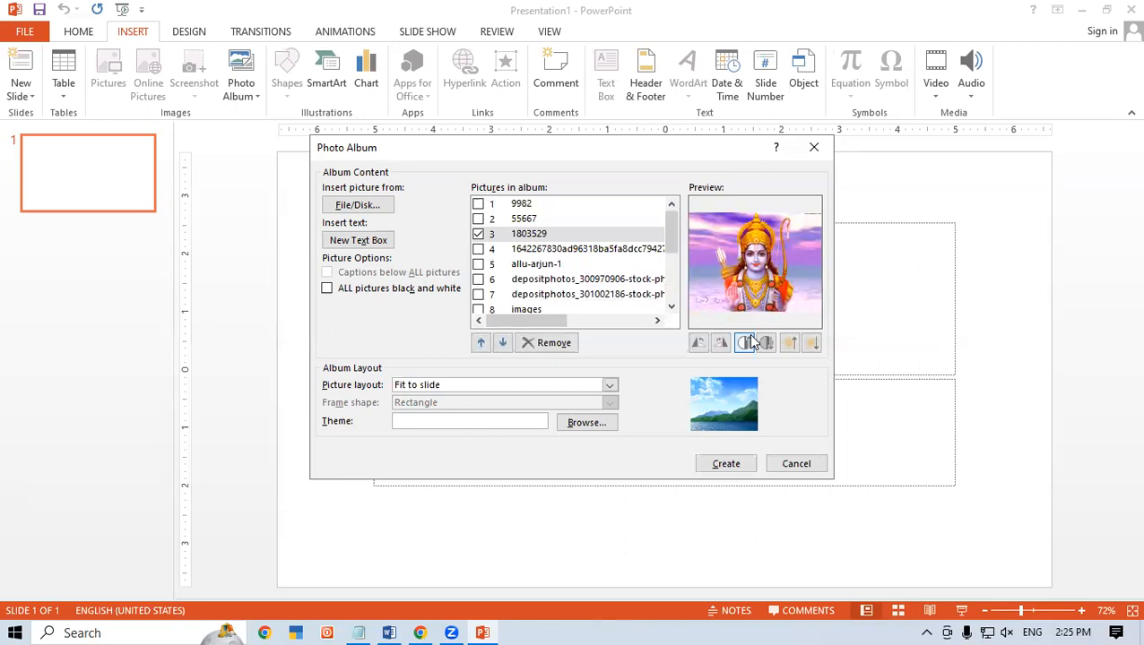
# Lower the brightness of the high-contrast picture 1803529 by nine levels.
pyautogui.click(811, 344)
pyautogui.click(811, 344)
pyautogui.click(811, 343)
pyautogui.click(811, 344)
pyautogui.click(812, 343)
pyautogui.click(811, 343)
pyautogui.click(811, 343)
pyautogui.click(811, 344)
pyautogui.click(811, 343)
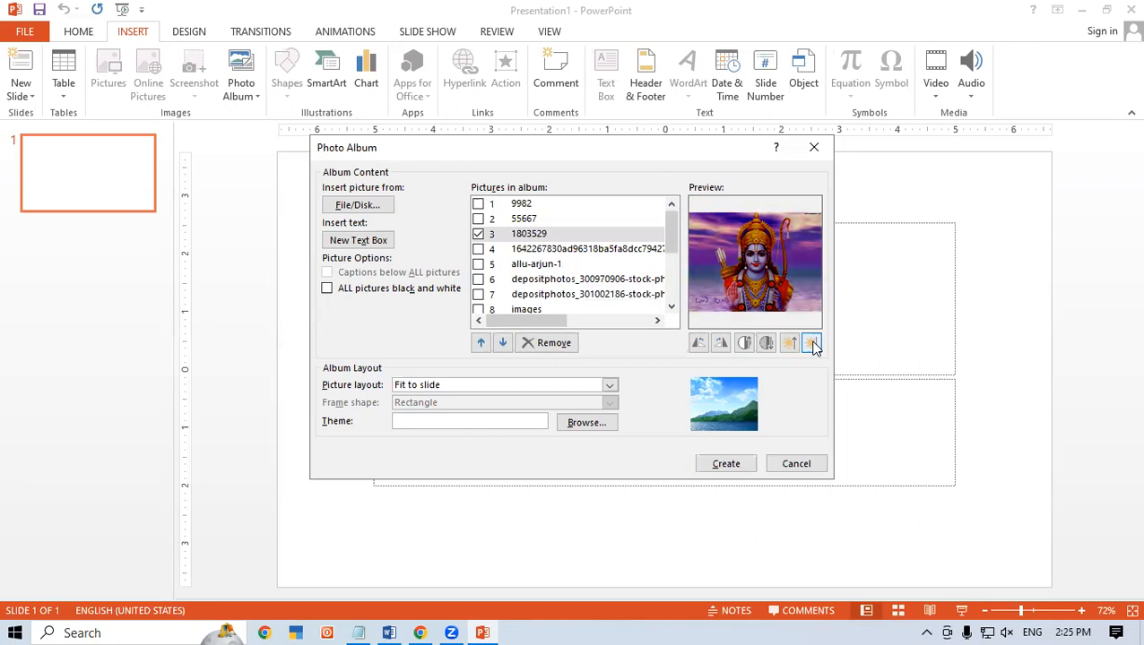
# Adjust the brightness of picture 1803529 four levels up, three levels down and three levels up again.
pyautogui.click(789, 344)
pyautogui.click(790, 344)
pyautogui.click(790, 345)
pyautogui.click(790, 344)
pyautogui.click(811, 344)
pyautogui.click(811, 344)
pyautogui.click(812, 344)
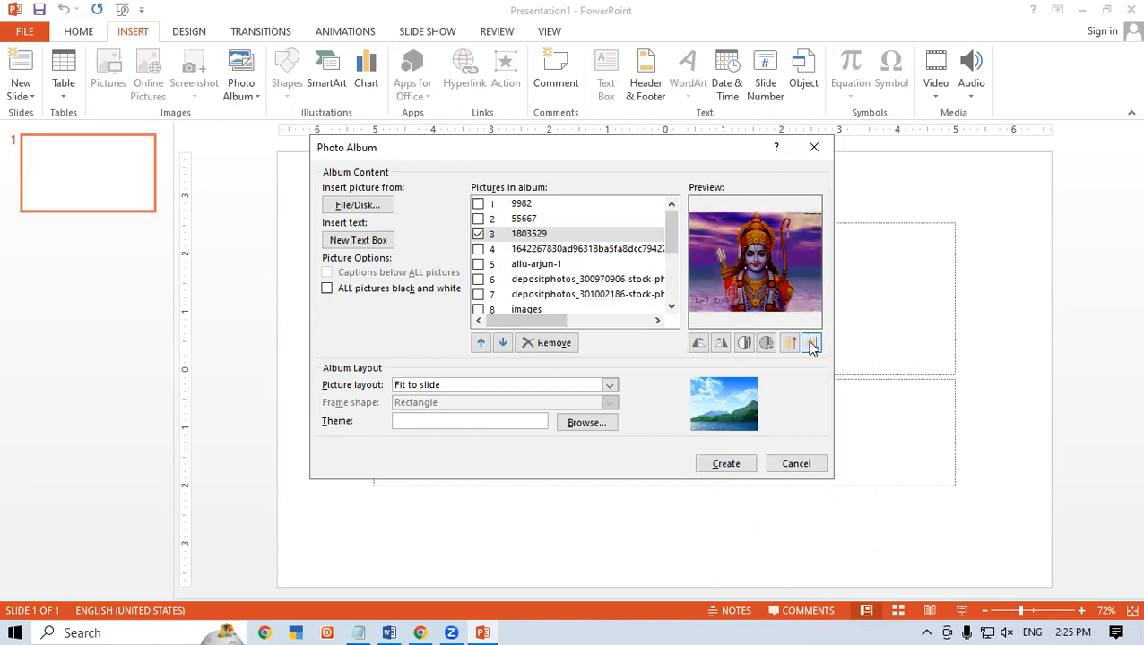
pyautogui.click(790, 344)
pyautogui.click(790, 344)
pyautogui.click(790, 345)
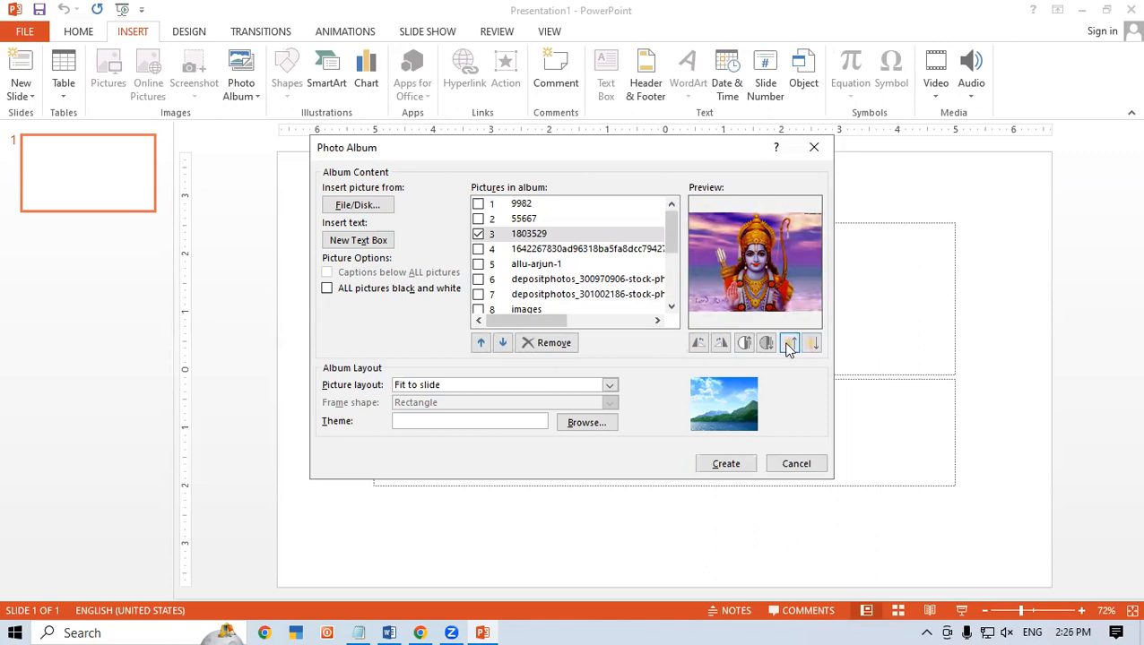
# Rotate picture 1803529 four quarter turns clockwise and four quarter turns counterclockwise.
pyautogui.click(721, 344)
pyautogui.click(721, 345)
pyautogui.click(721, 344)
pyautogui.click(721, 344)
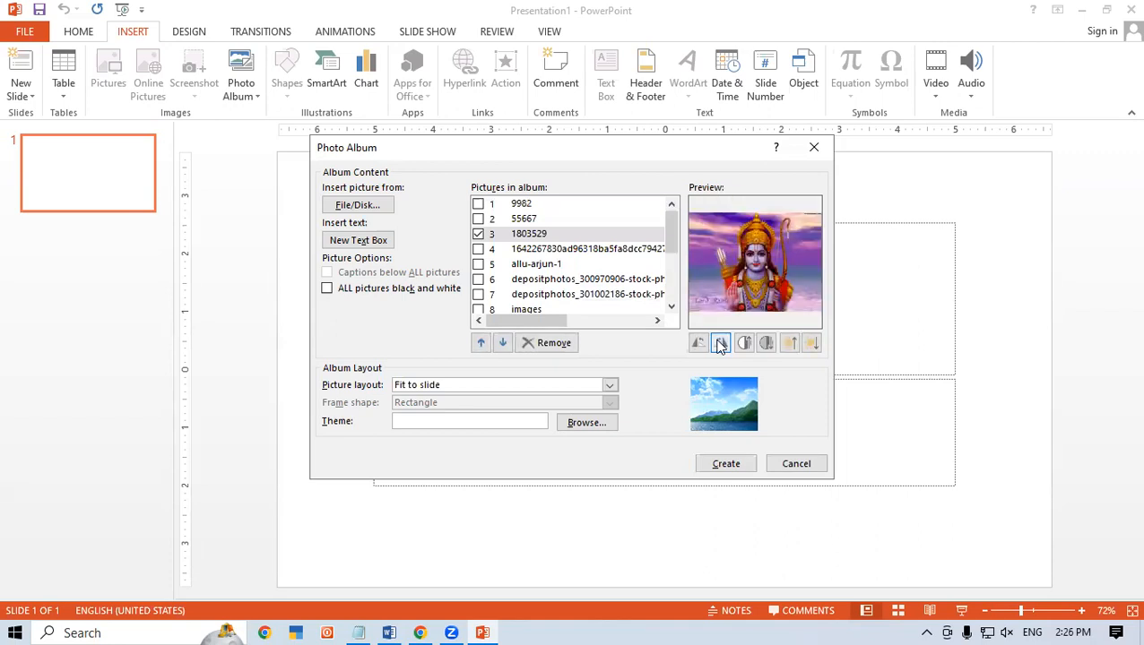
pyautogui.click(700, 344)
pyautogui.click(701, 345)
pyautogui.click(700, 344)
pyautogui.click(701, 345)
# Deselect picture 1803529 and insert a new text box directly after picture 9982 in the album.
pyautogui.moveTo(677, 240); pyautogui.dragTo(663, 215)
pyautogui.click(477, 235)
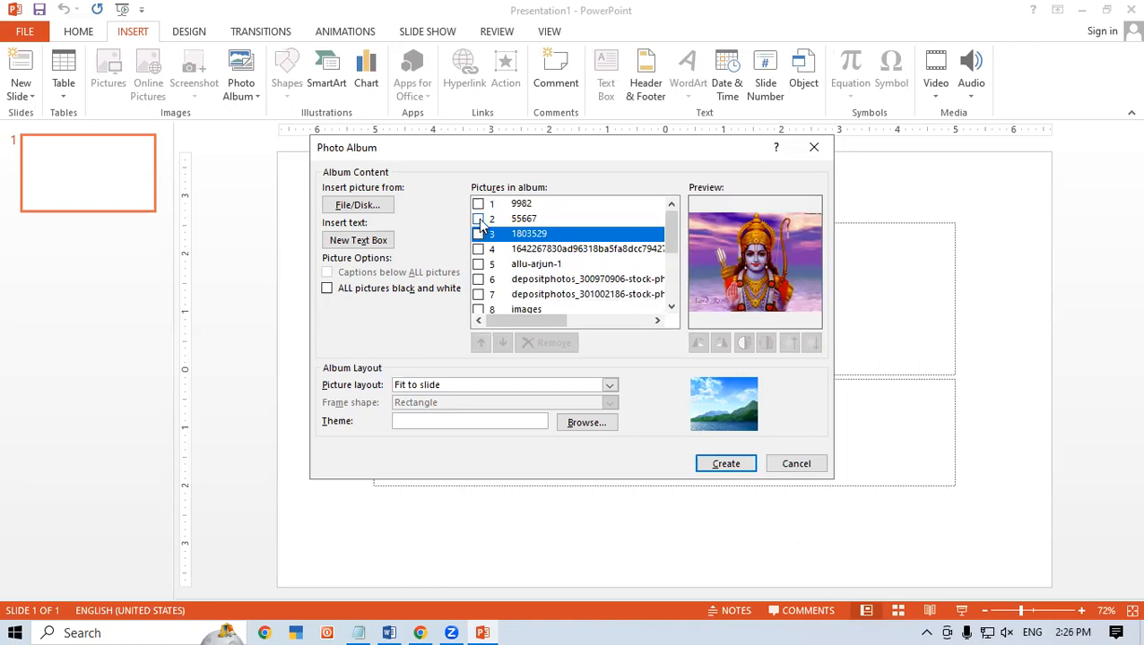
pyautogui.click(479, 205)
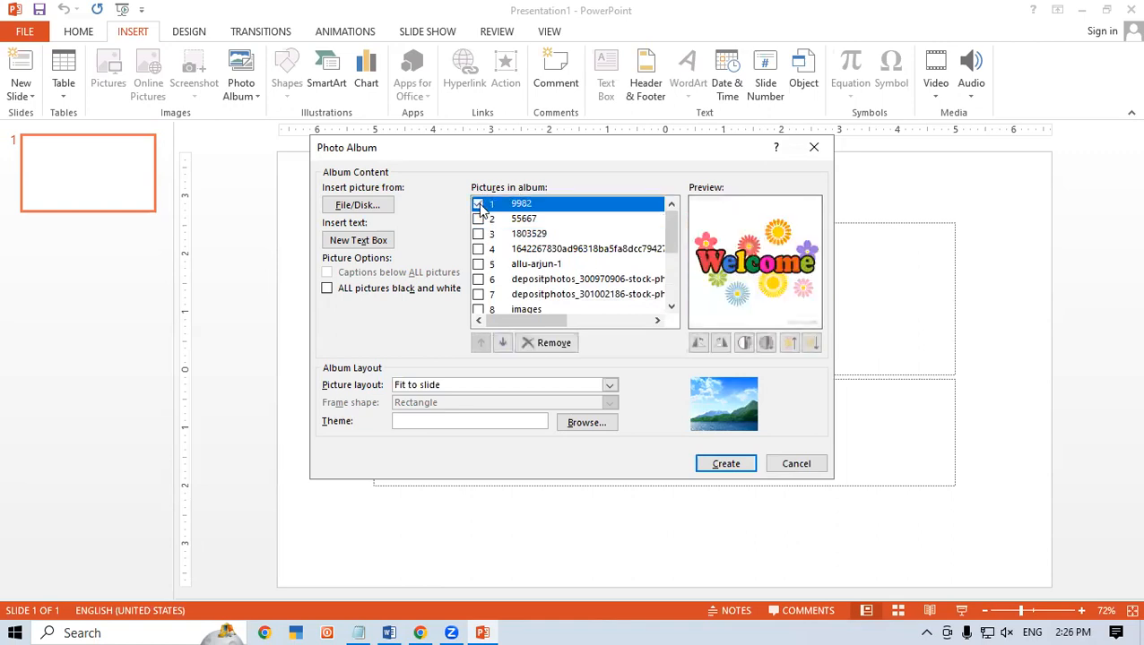
pyautogui.click(374, 242)
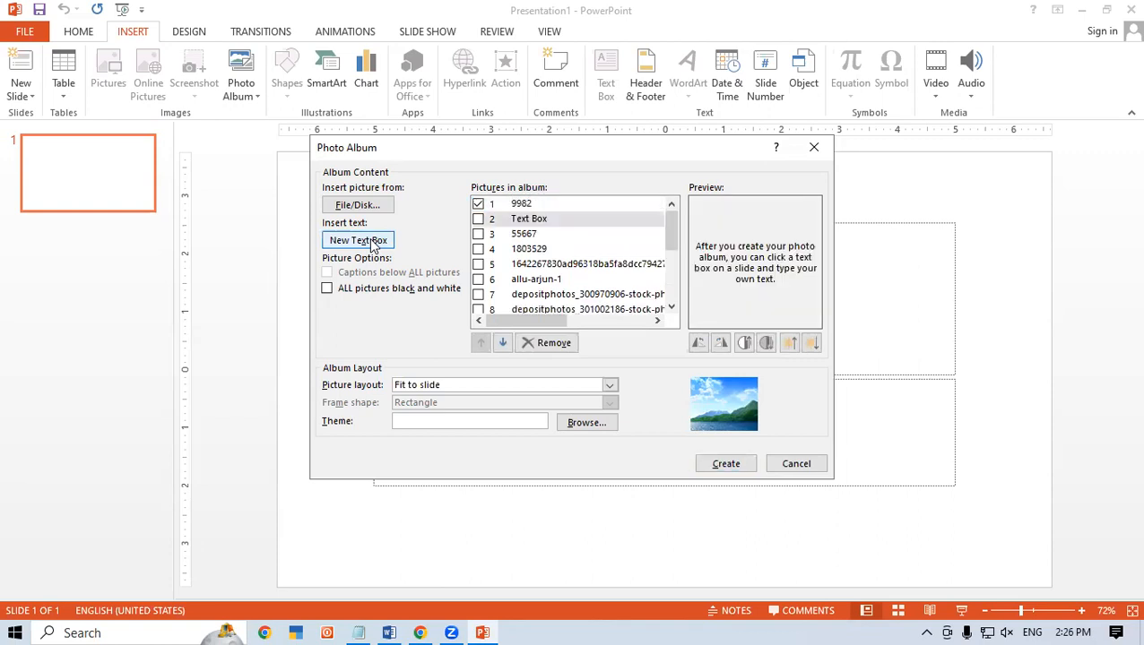
# Insert another text box directly after picture 55667 in the album.
pyautogui.click(536, 205)
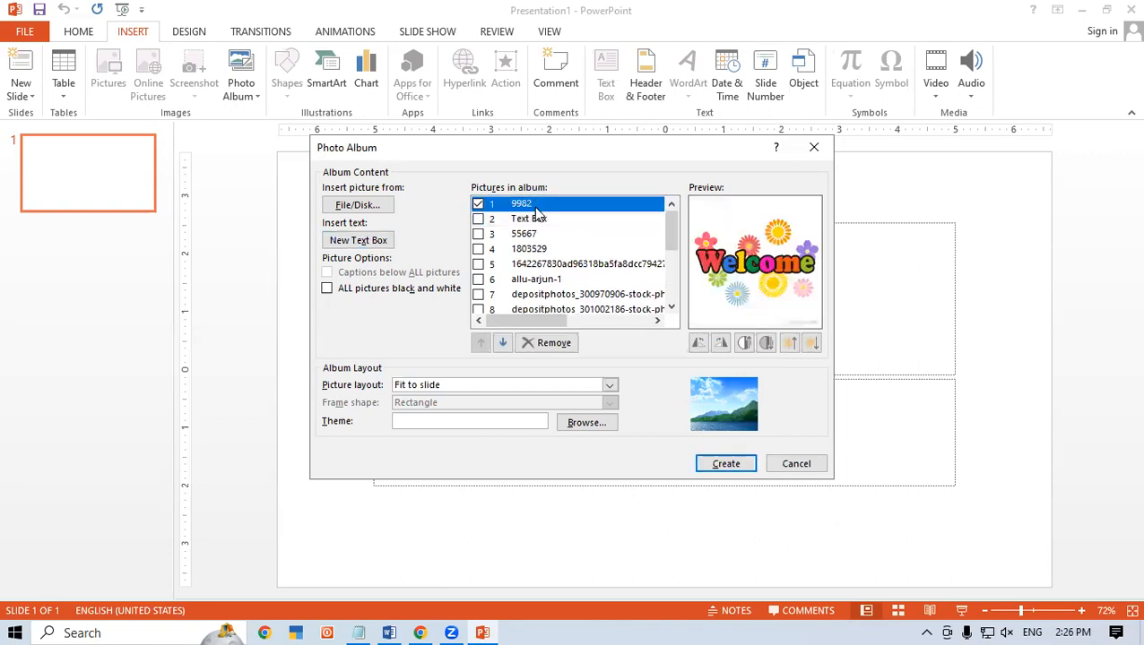
pyautogui.click(537, 220)
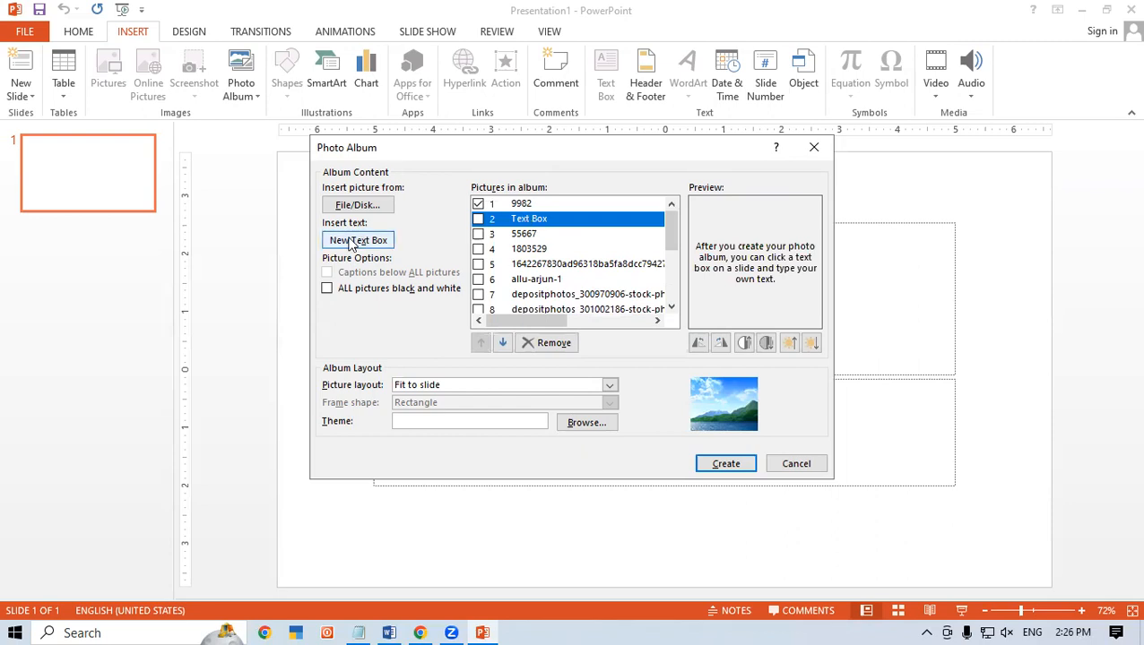
pyautogui.click(503, 238)
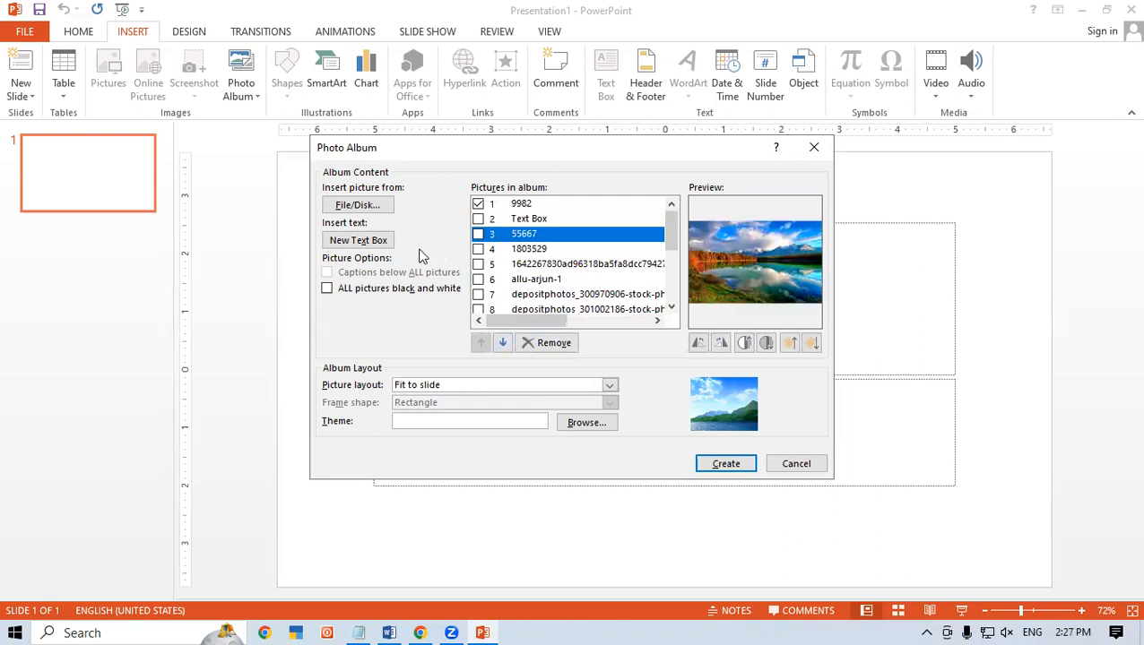
pyautogui.click(358, 240)
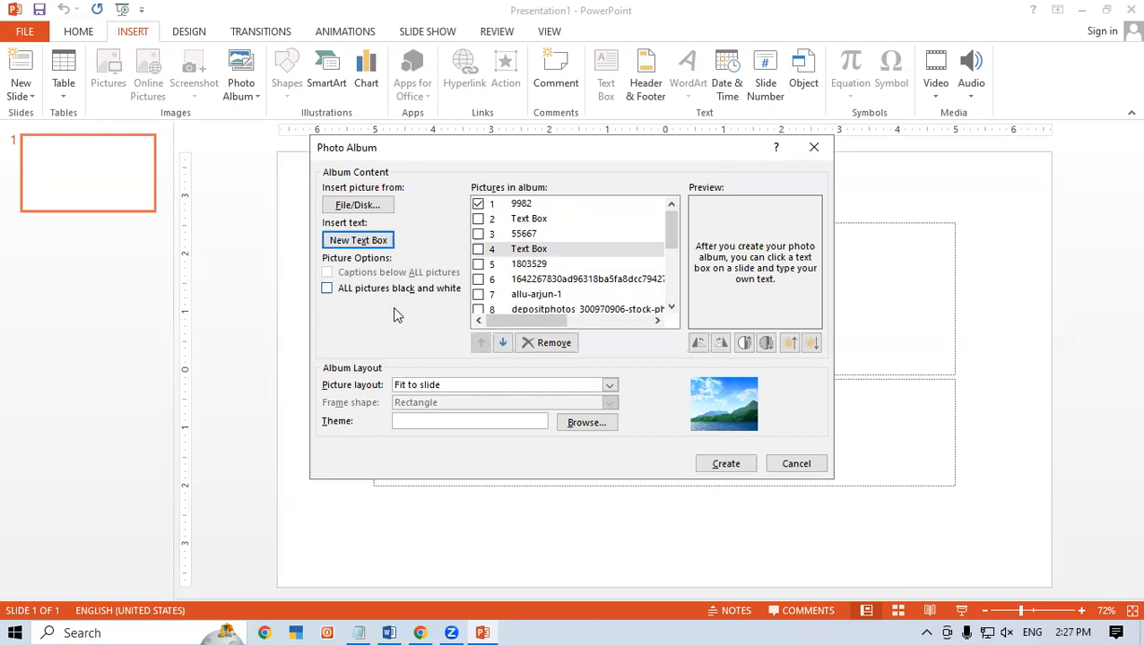
# Remove picture 9982 and the text box that follows picture 55667 from the album.
pyautogui.click(549, 343)
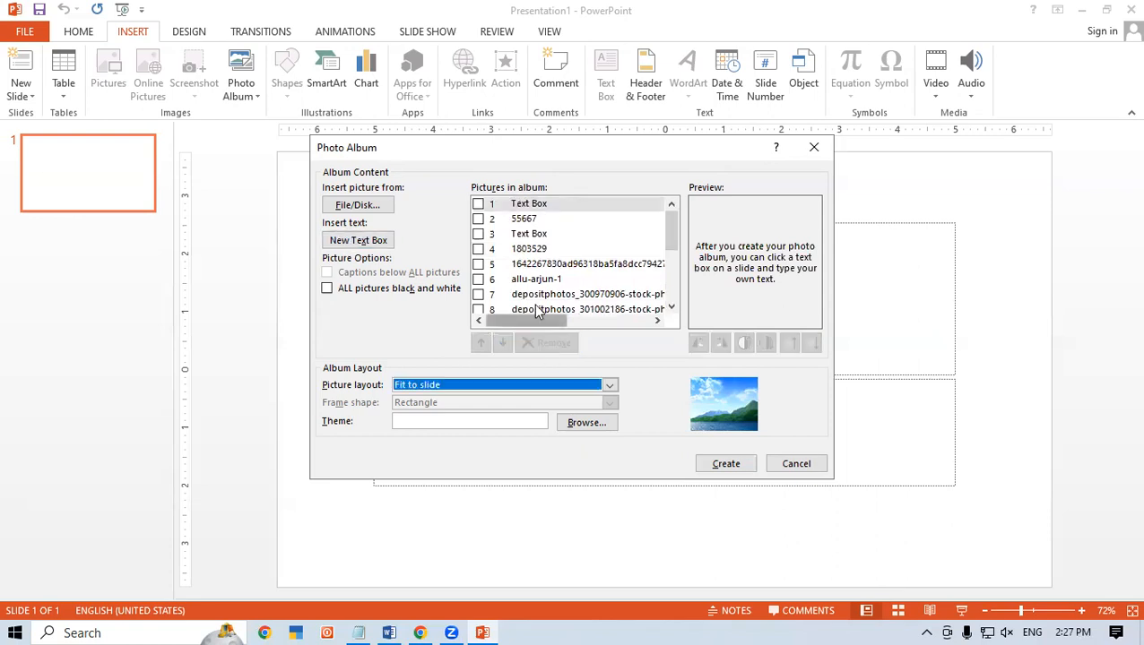
pyautogui.click(502, 235)
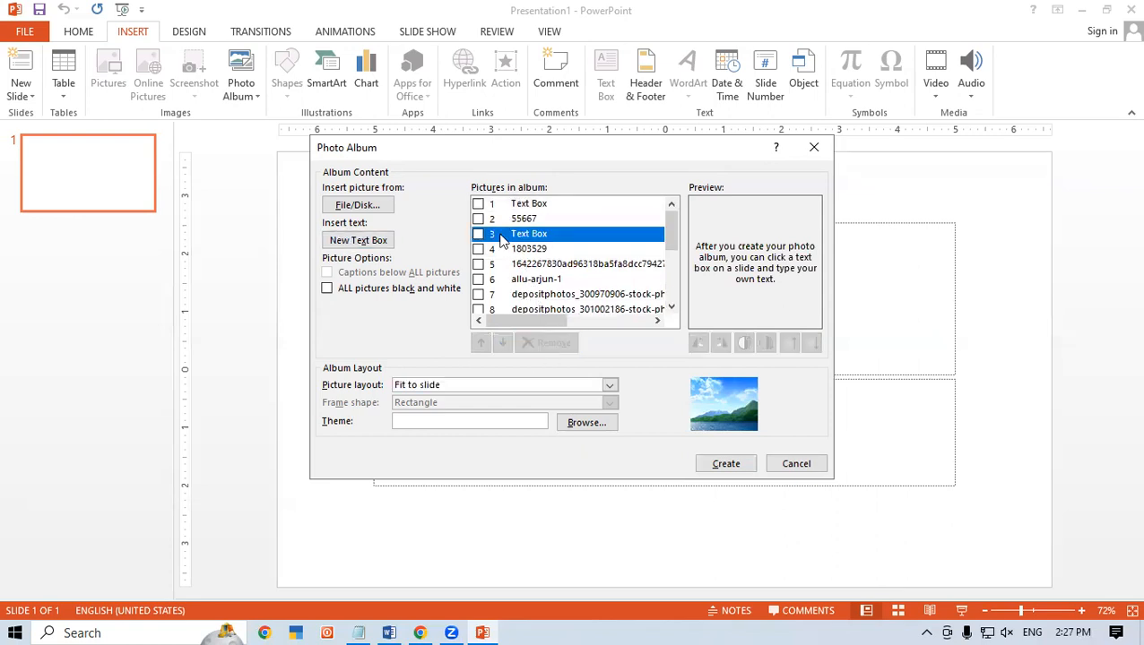
pyautogui.click(478, 235)
pyautogui.click(549, 344)
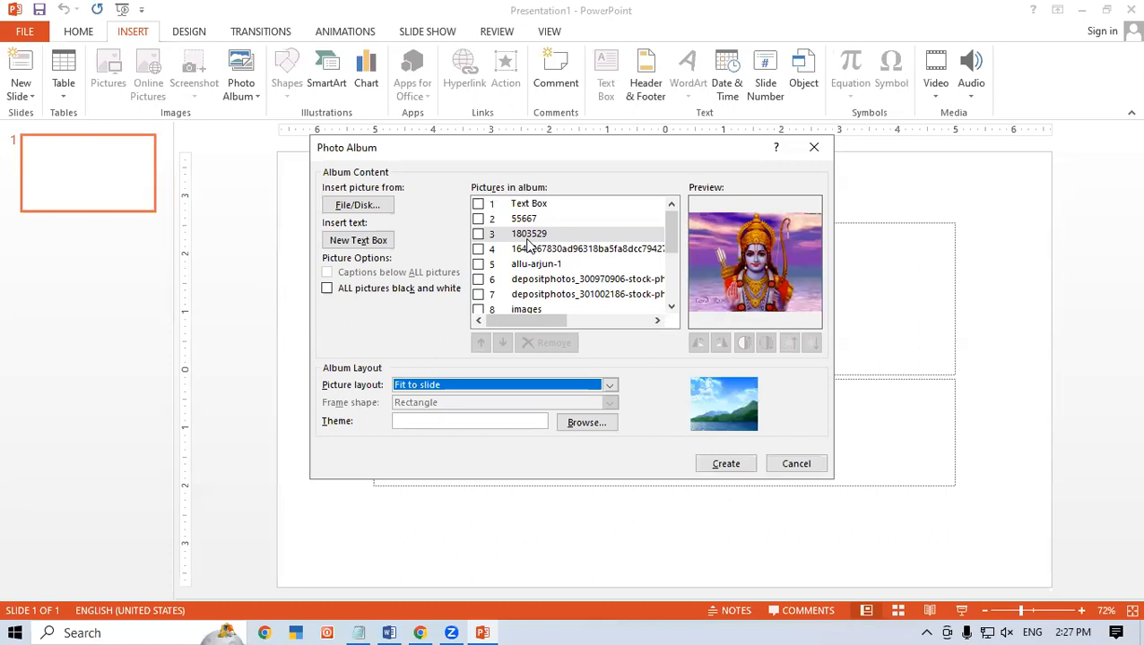
# Turn on black and white for all album pictures and switch them back to colour.
pyautogui.click(327, 289)
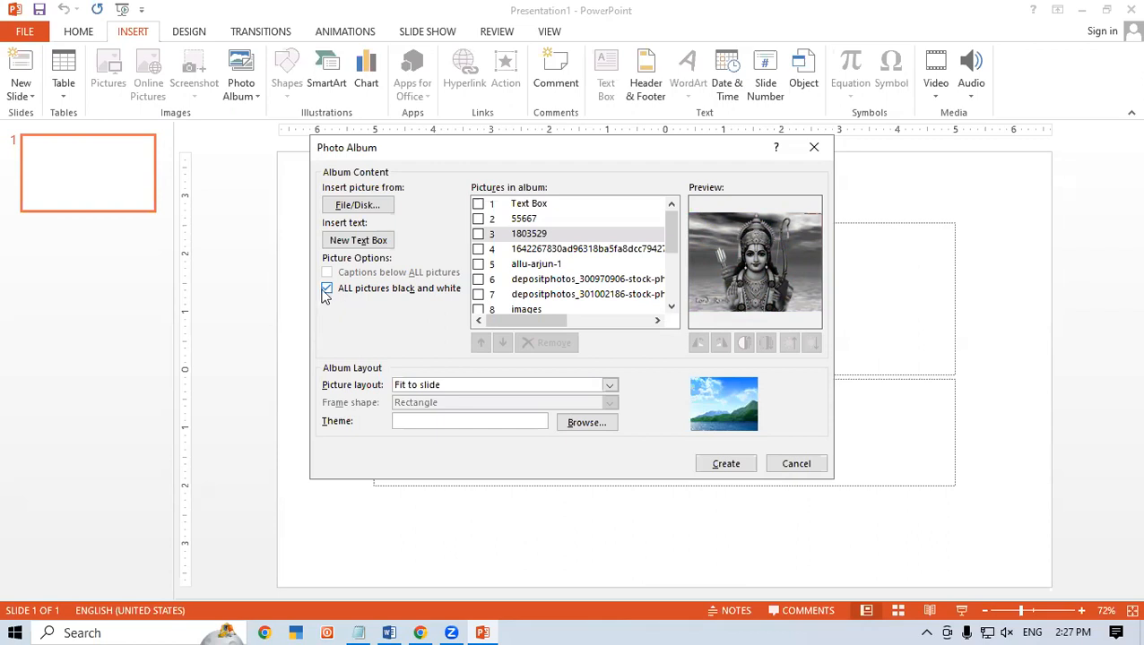
pyautogui.click(326, 289)
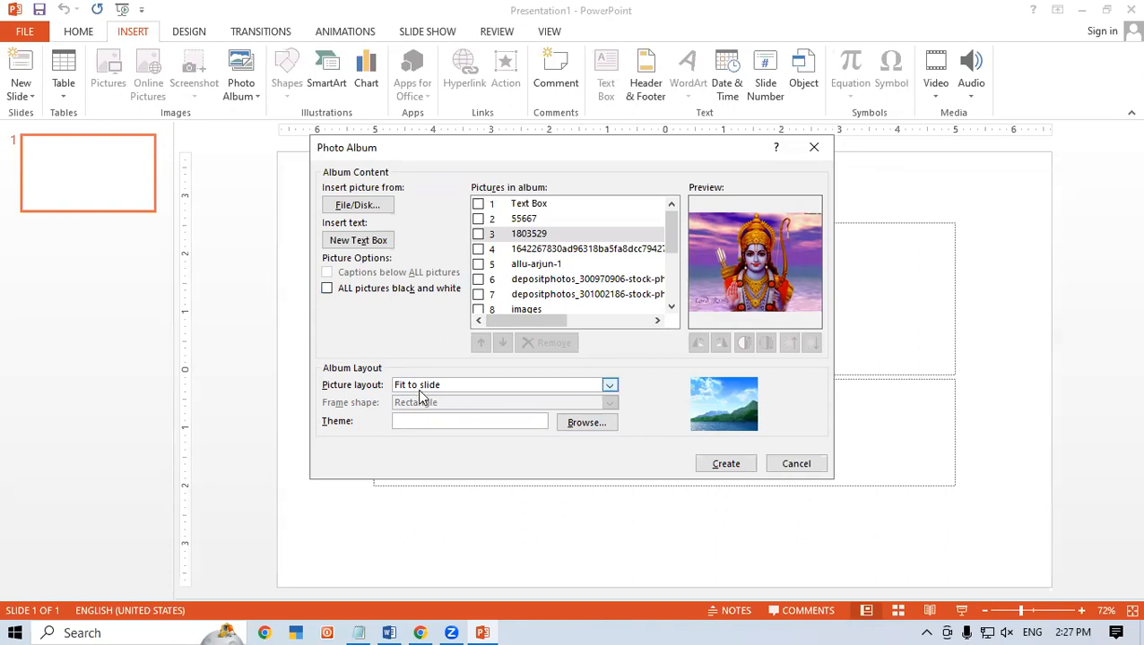
# Try the 2 pictures layout for the album and return the layout to Fit to slide.
pyautogui.click(609, 385)
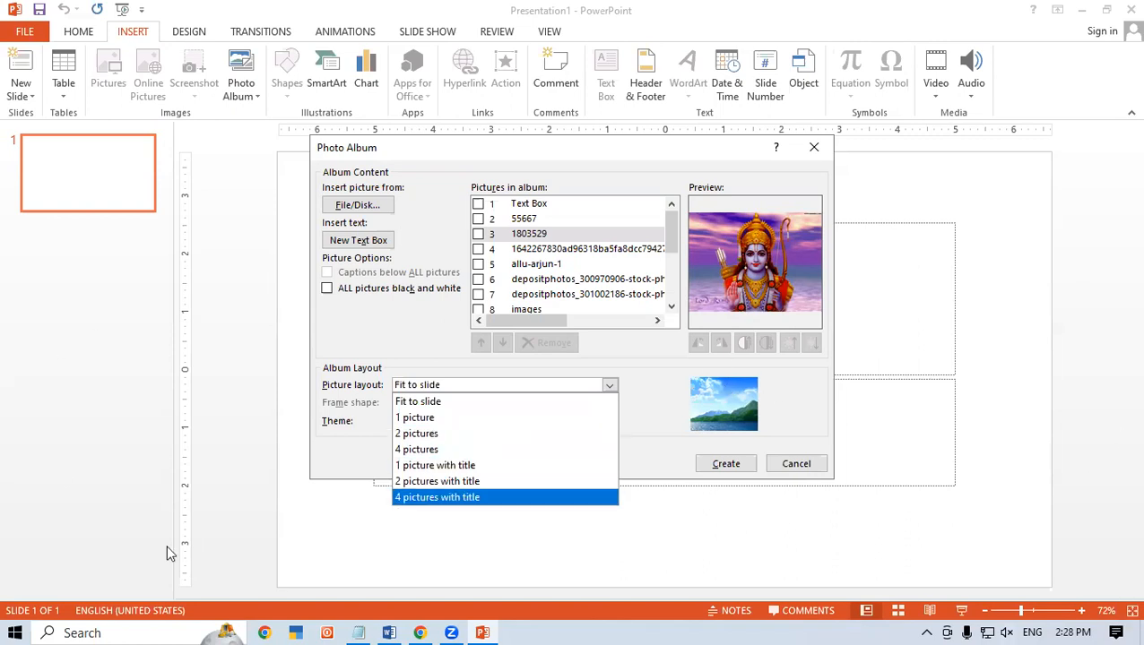
pyautogui.click(414, 435)
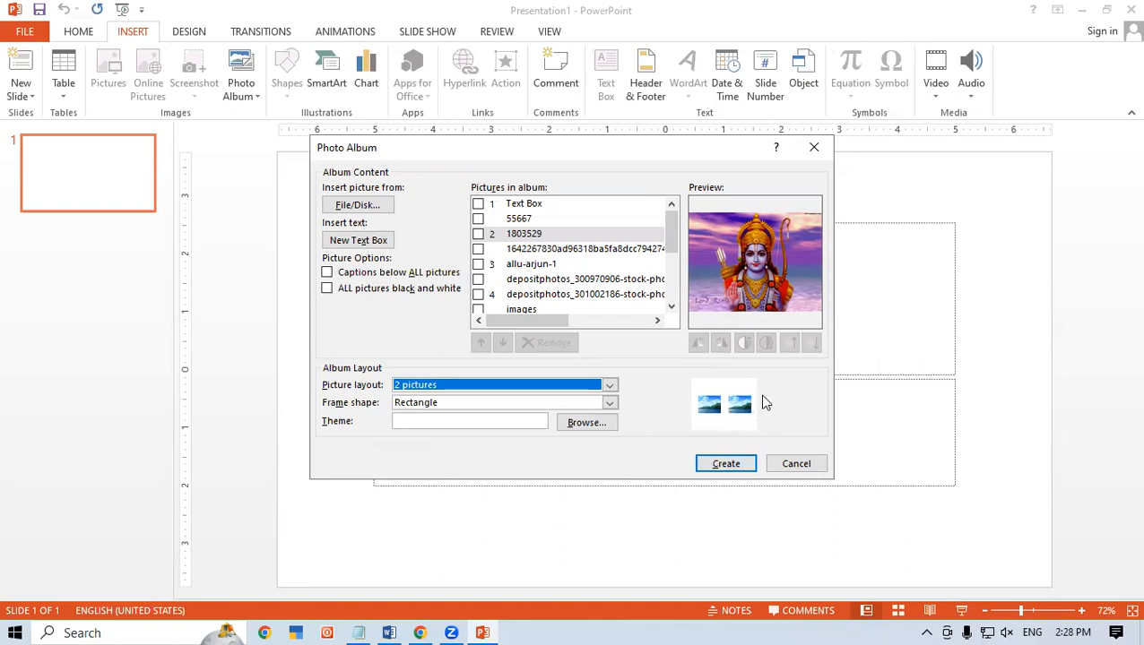
pyautogui.click(610, 384)
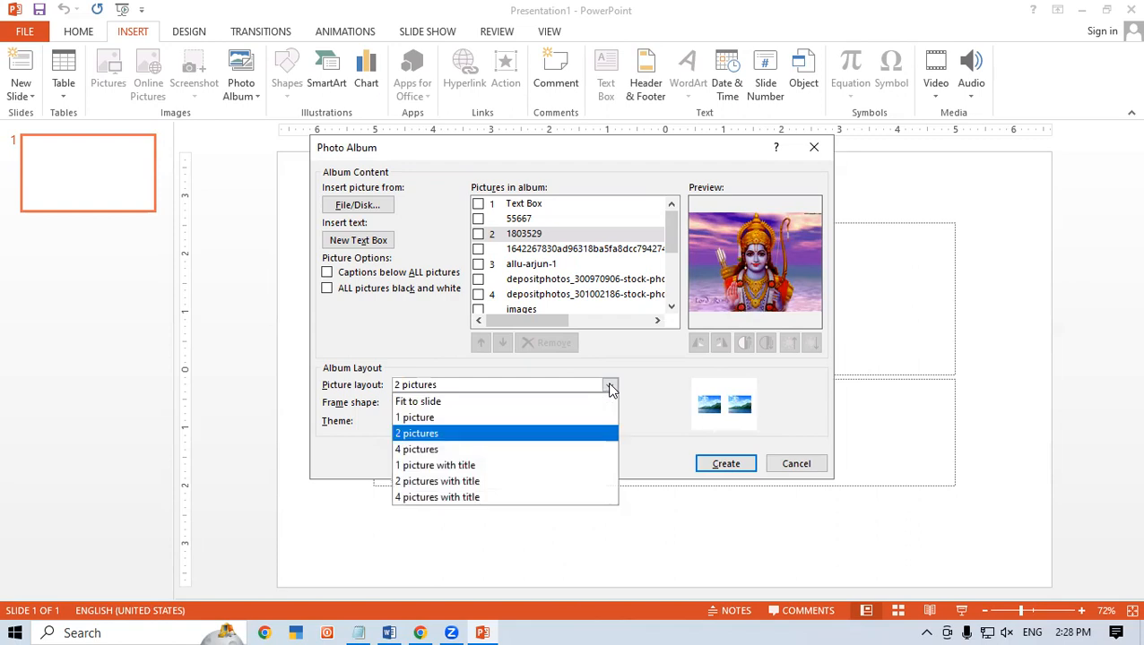
pyautogui.click(491, 406)
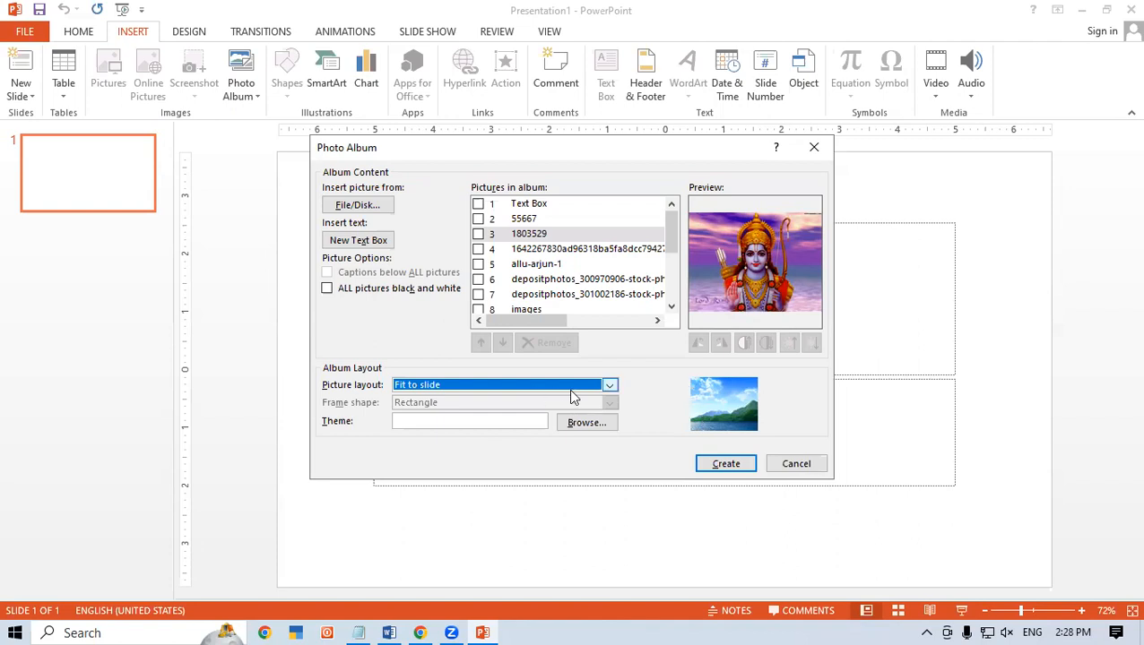
# Set the album's picture layout to 2 pictures with the Rounded Rectangle frame shape.
pyautogui.click(609, 385)
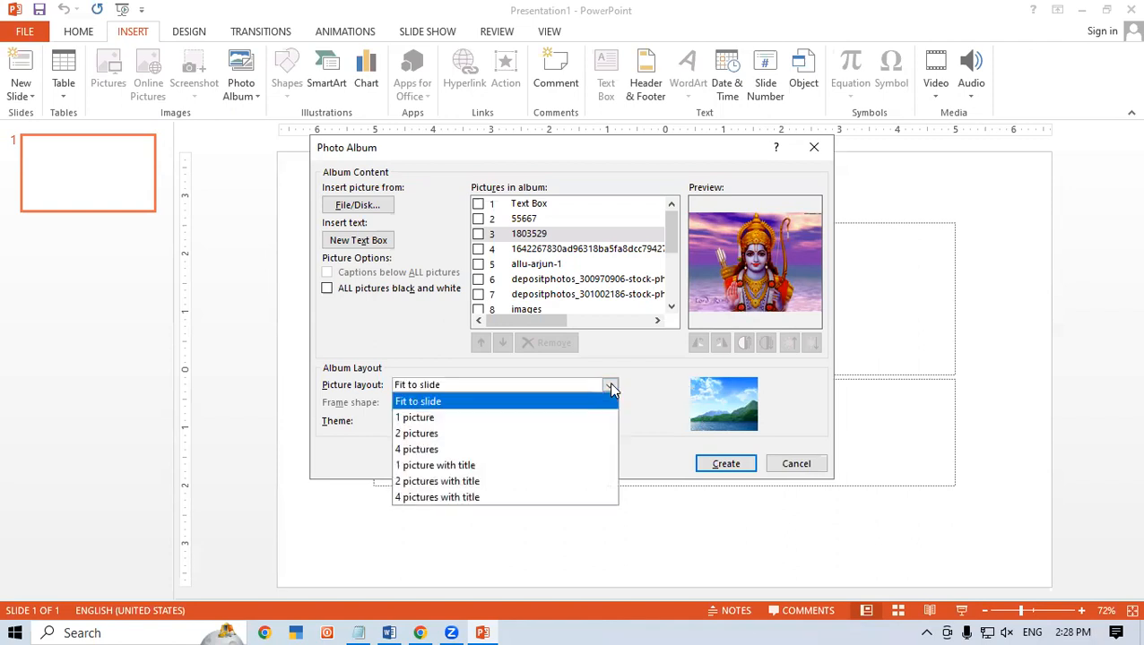
pyautogui.click(446, 434)
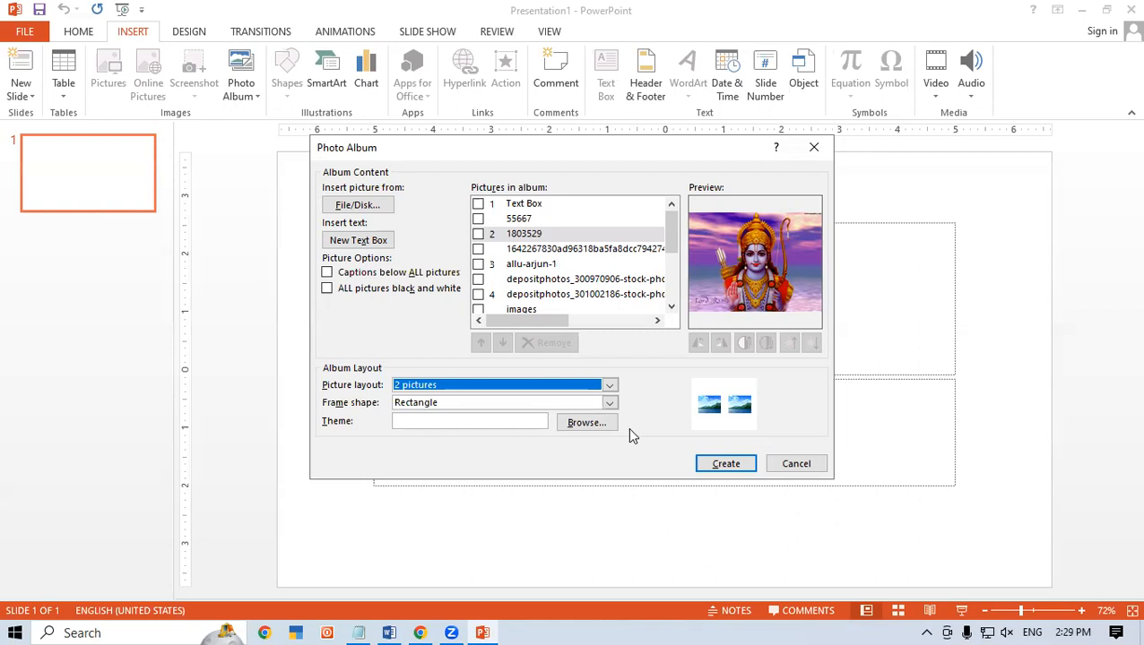
pyautogui.click(609, 404)
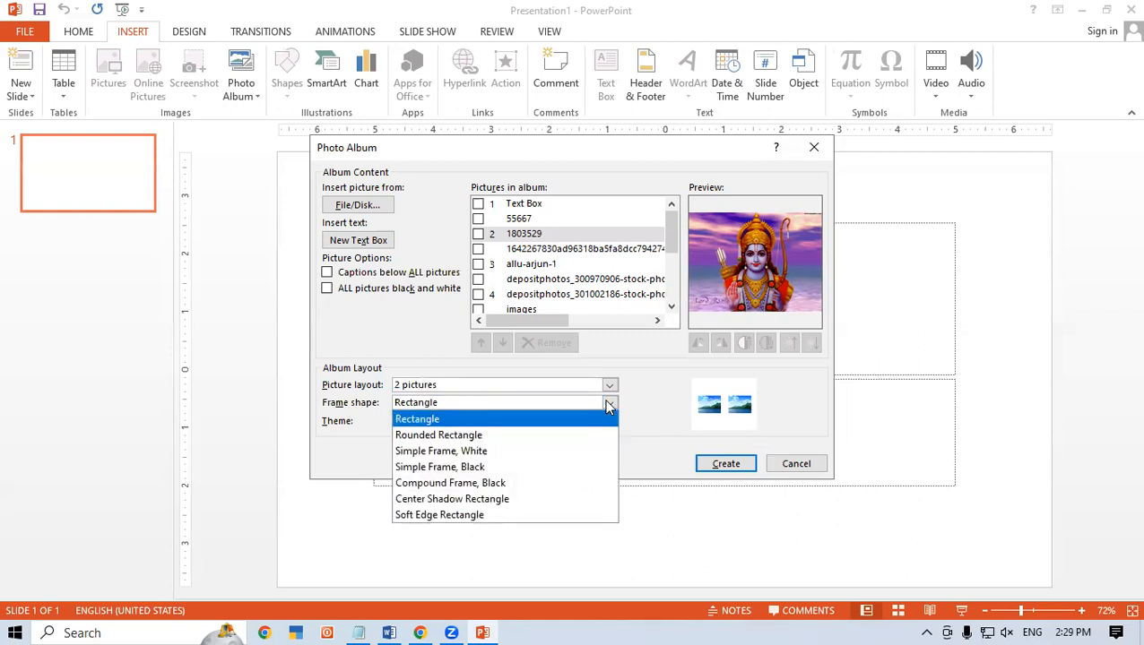
pyautogui.click(546, 436)
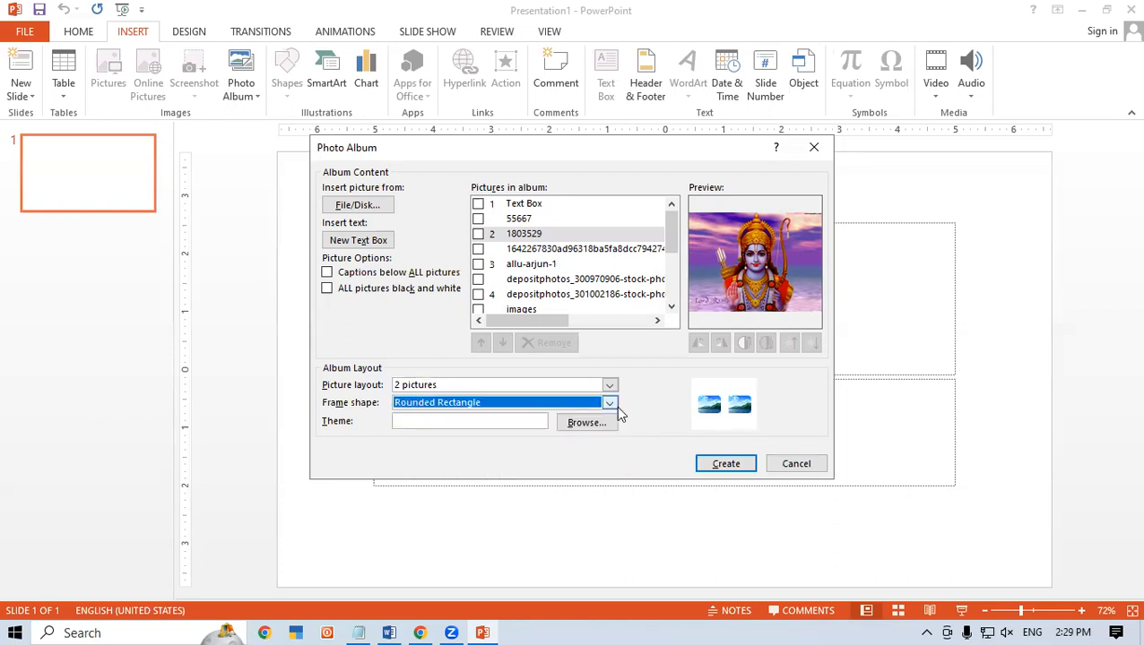
# Return the album's picture layout to Fit to slide and change it to 1 picture.
pyautogui.click(609, 386)
pyautogui.click(523, 410)
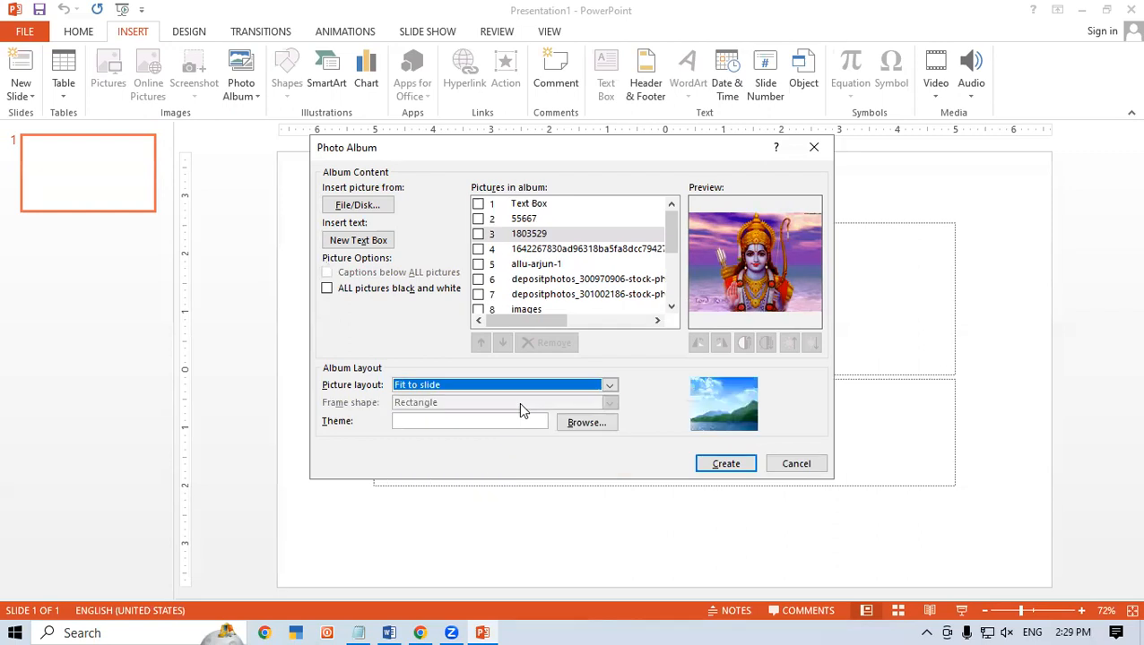
pyautogui.click(609, 385)
pyautogui.click(565, 399)
pyautogui.click(610, 385)
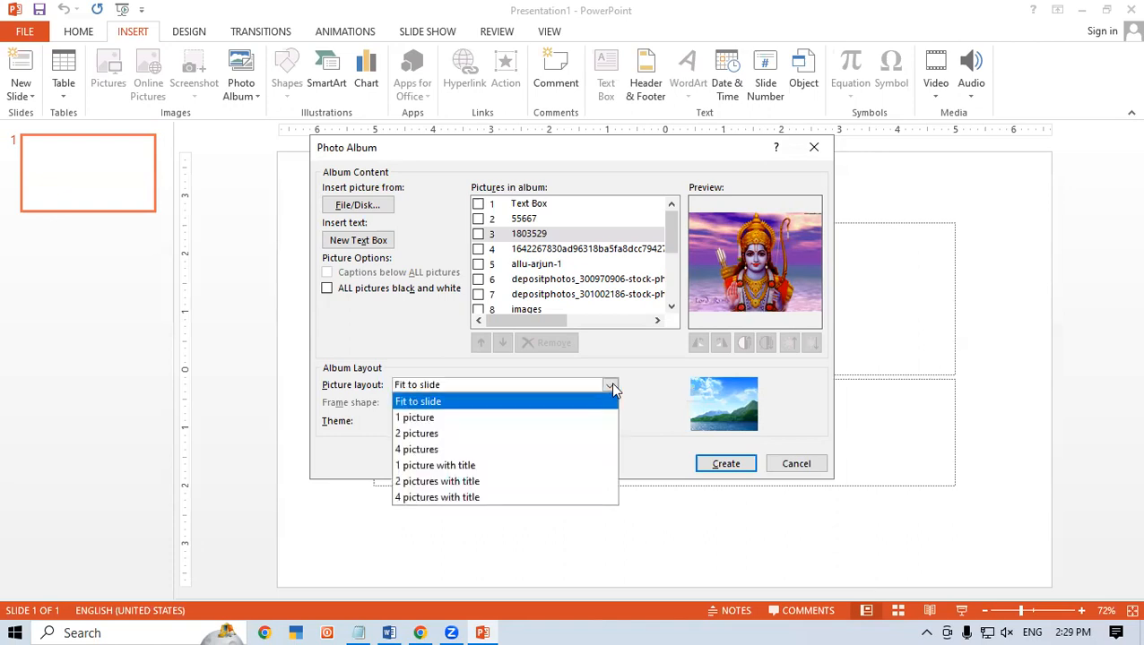
pyautogui.click(433, 418)
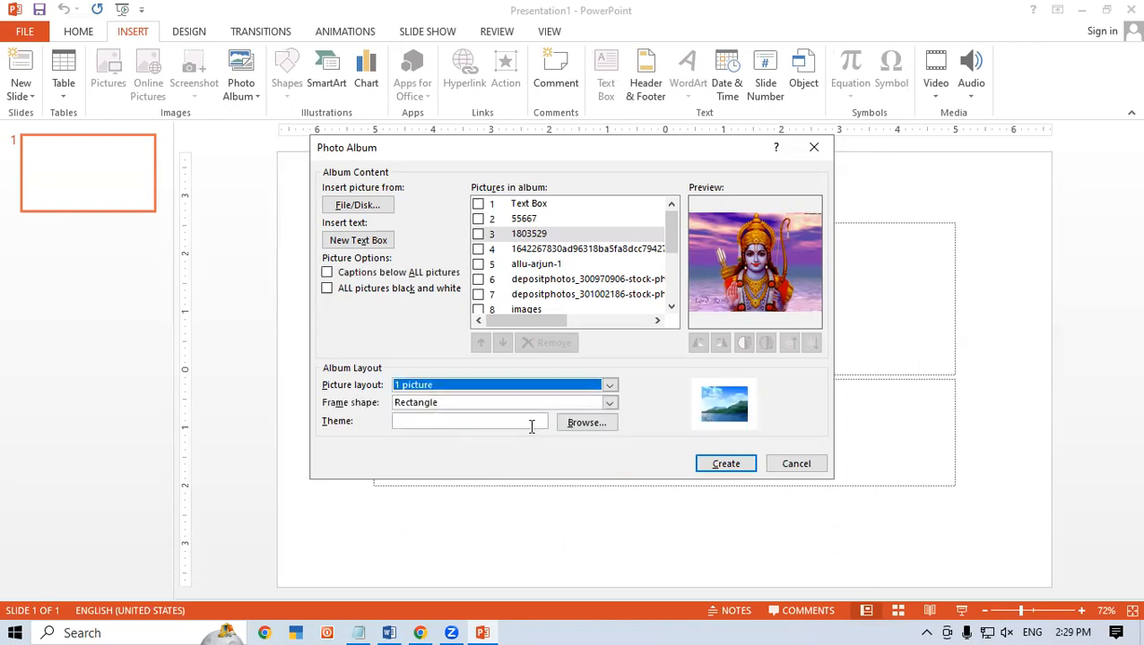
# Try the Rounded Rectangle and Simple Frame, White frame shapes on the one-picture layout.
pyautogui.click(609, 403)
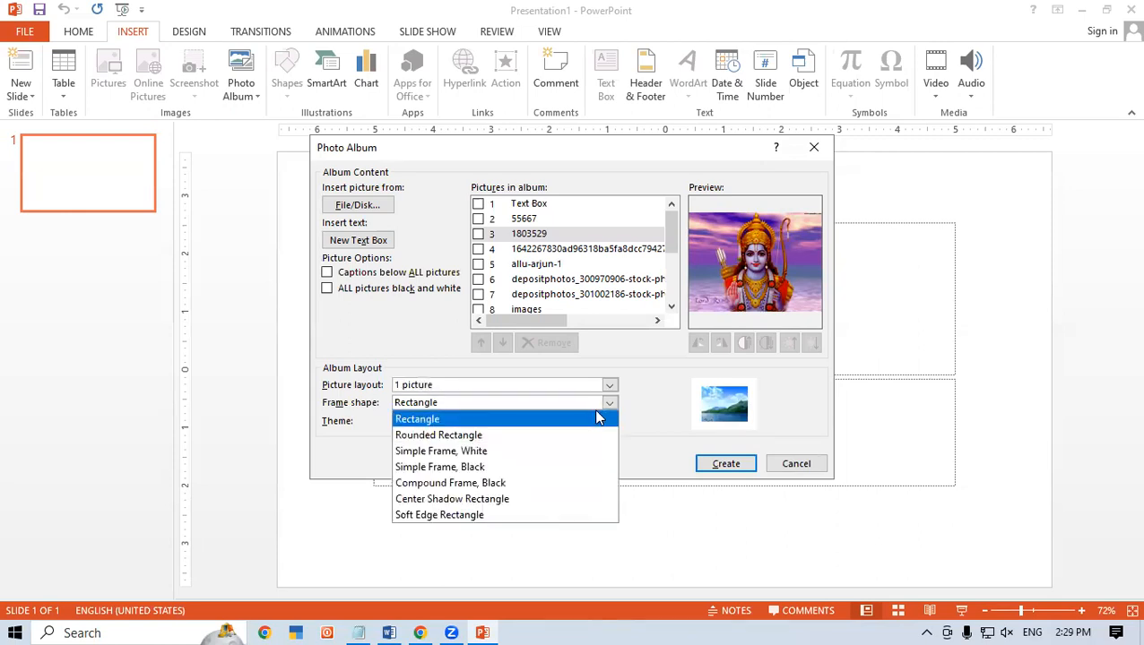
pyautogui.click(513, 441)
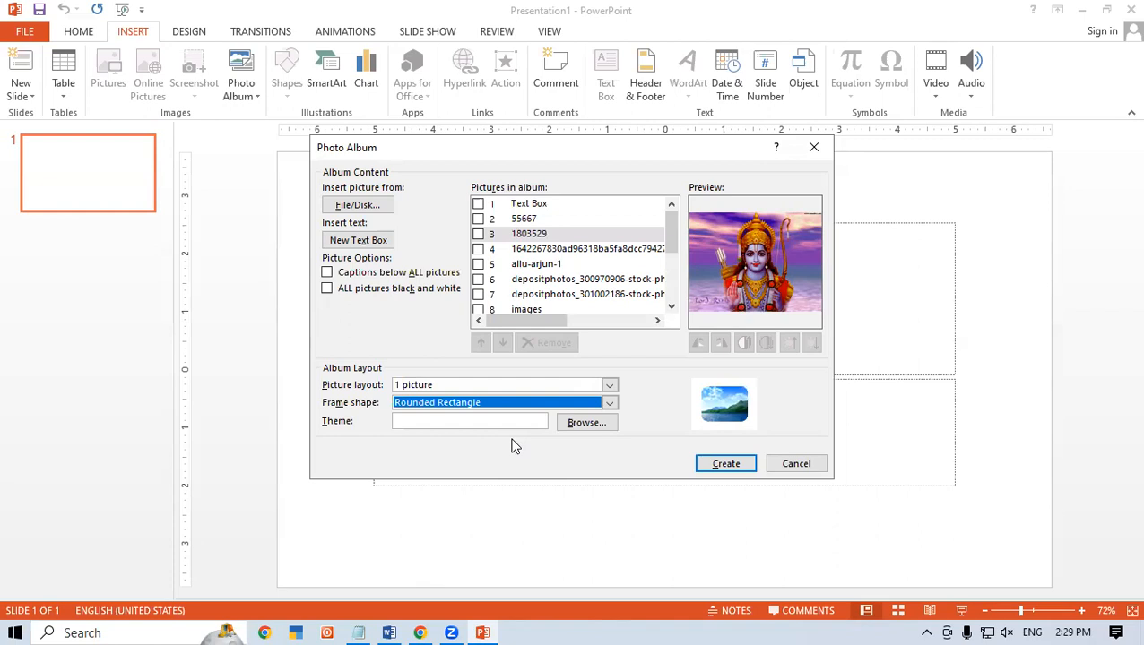
pyautogui.click(609, 404)
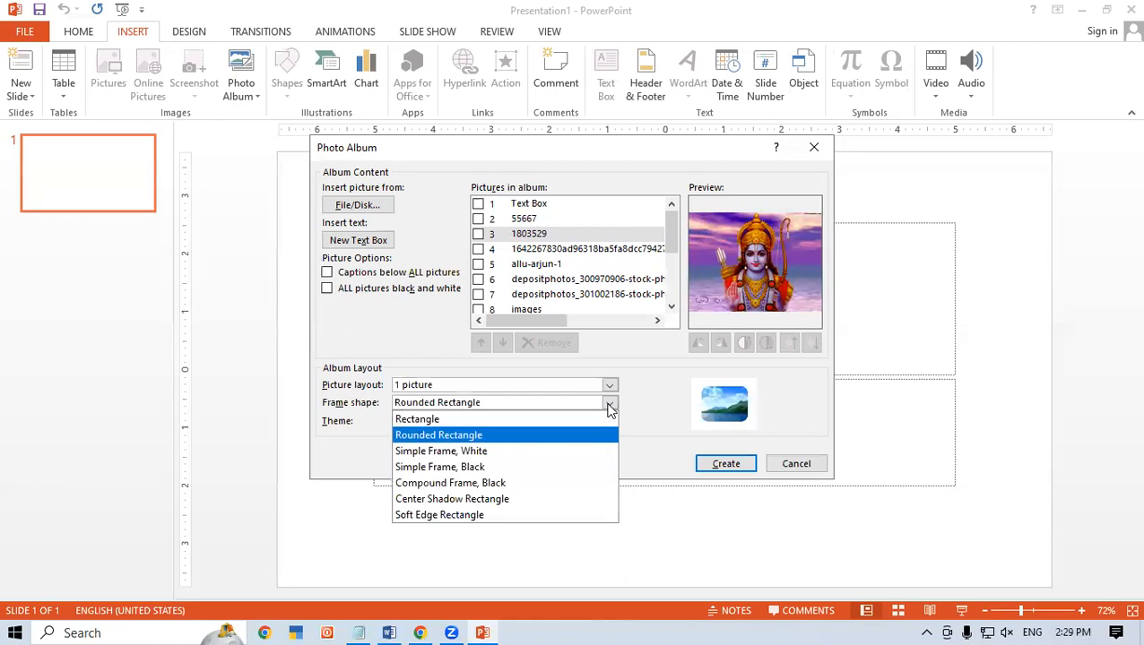
pyautogui.click(511, 452)
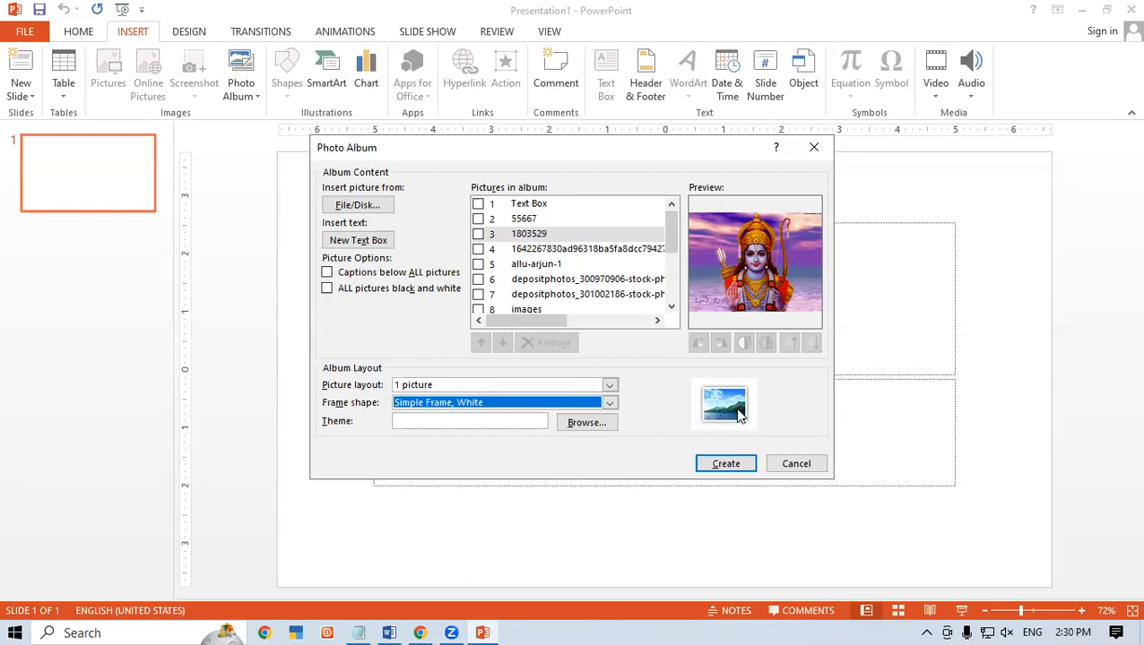
# Change the album's frame shape to Simple Frame, Black and on to Compound Frame, Black.
pyautogui.click(610, 404)
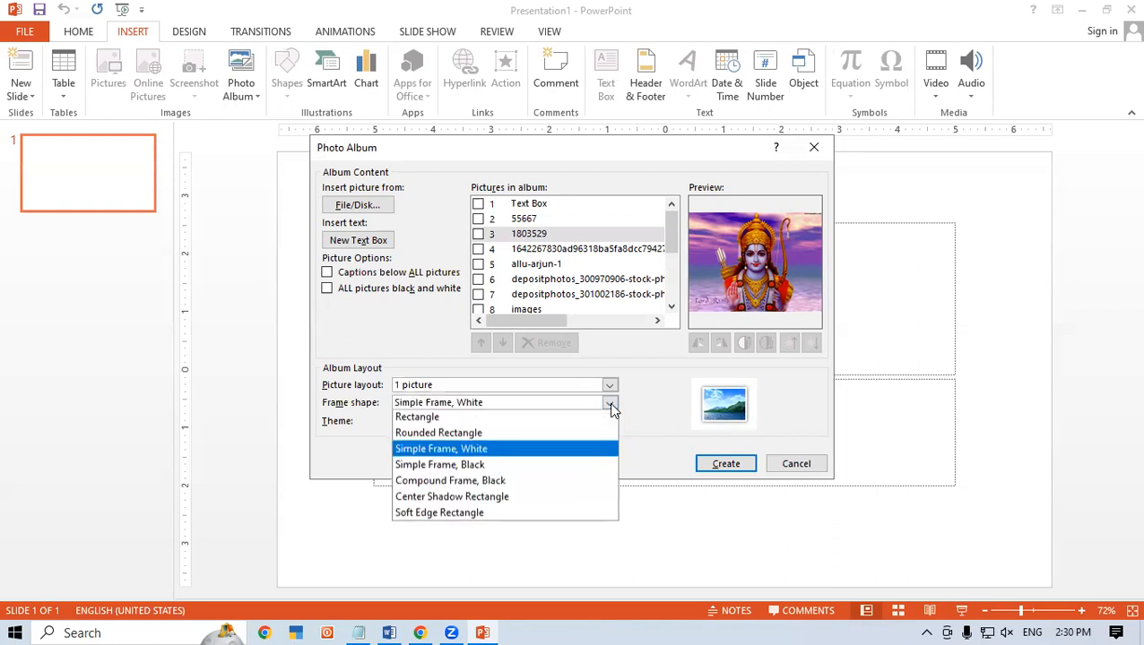
pyautogui.click(503, 475)
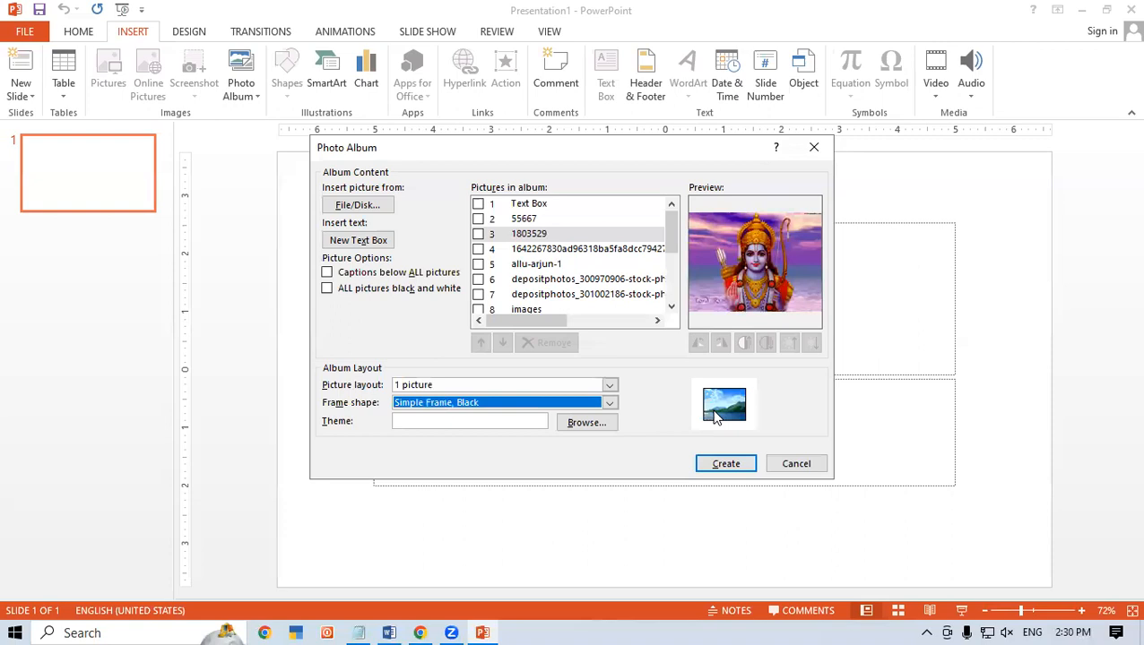
pyautogui.click(608, 405)
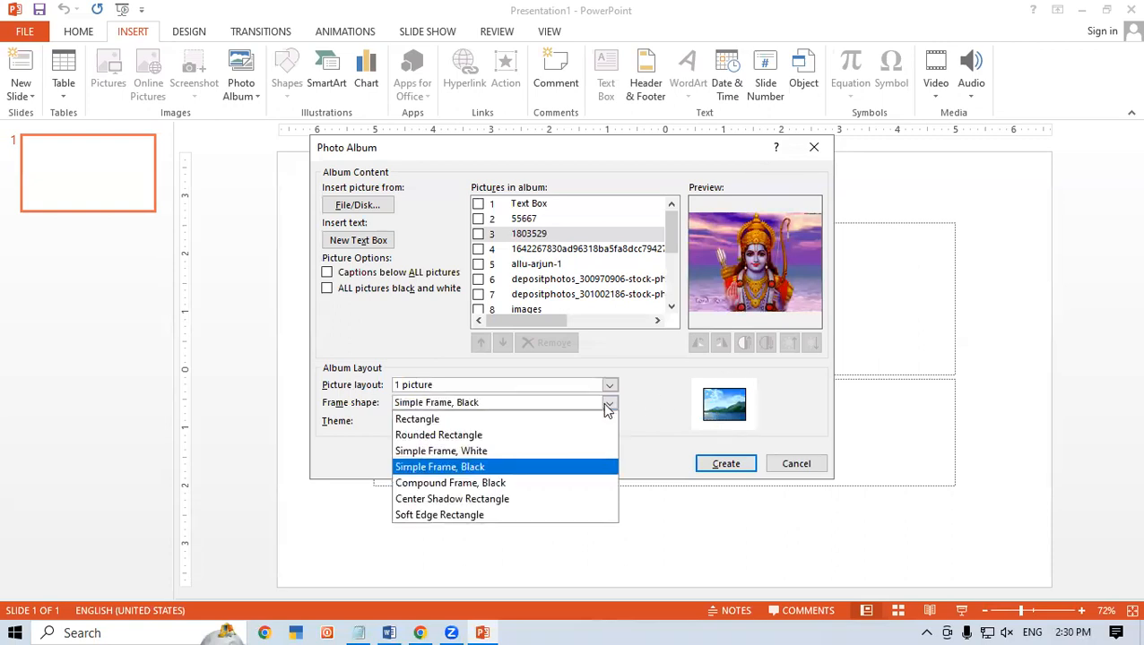
pyautogui.click(507, 484)
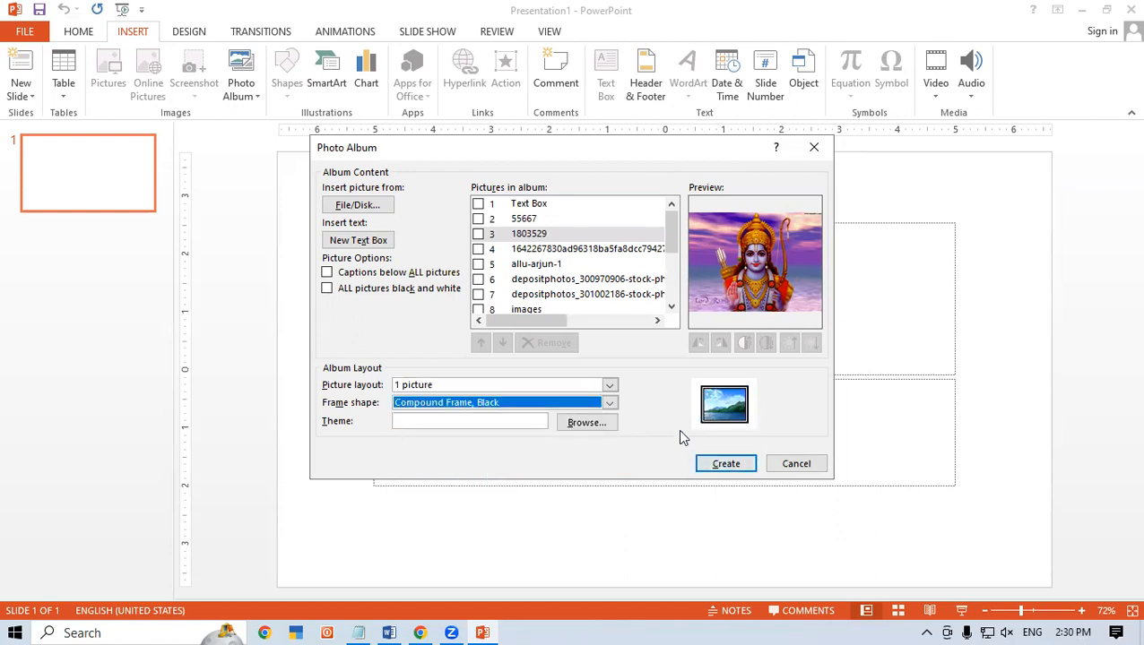
# Try the Center Shadow Rectangle and Soft Edge Rectangle frame shapes on the one-picture album layout.
pyautogui.click(609, 403)
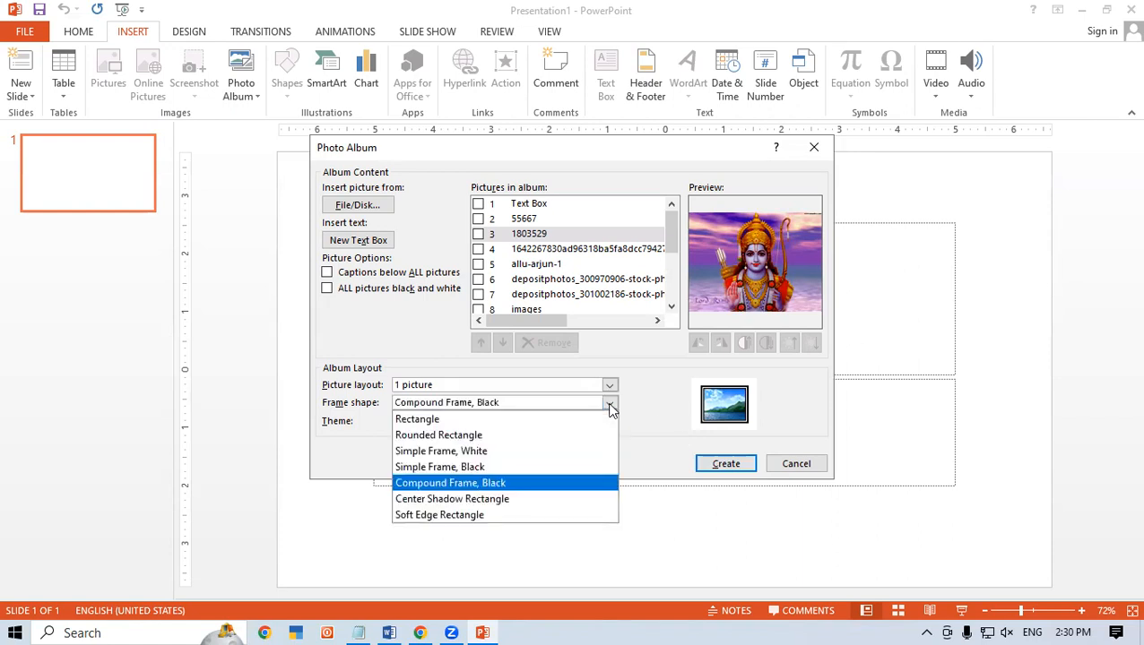
pyautogui.click(503, 498)
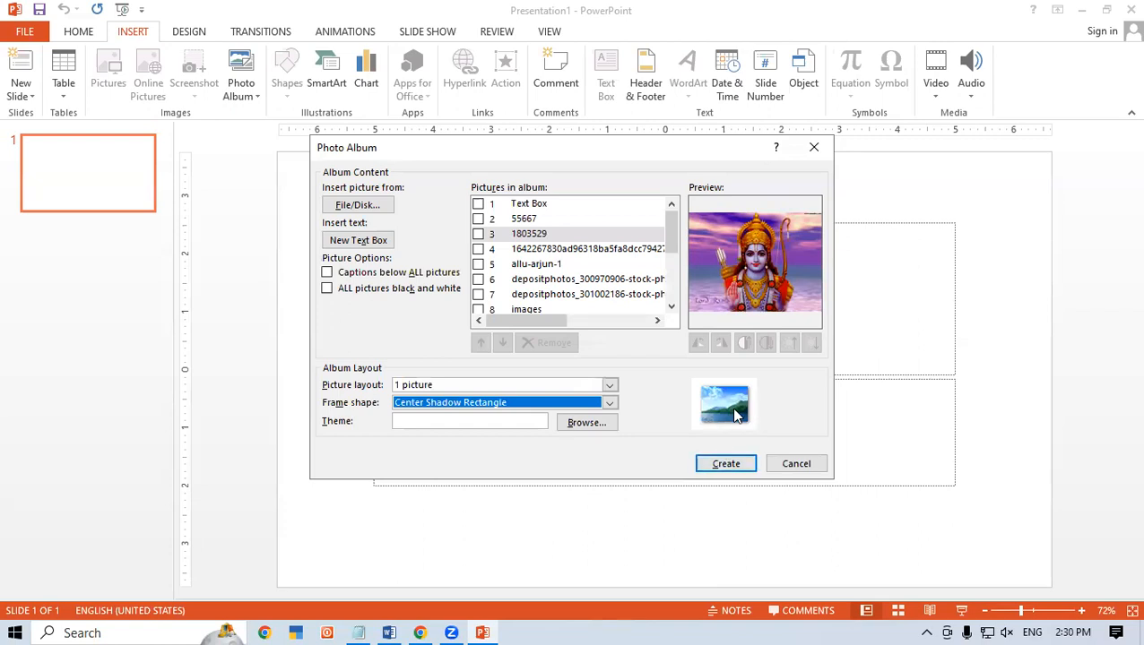
pyautogui.click(609, 404)
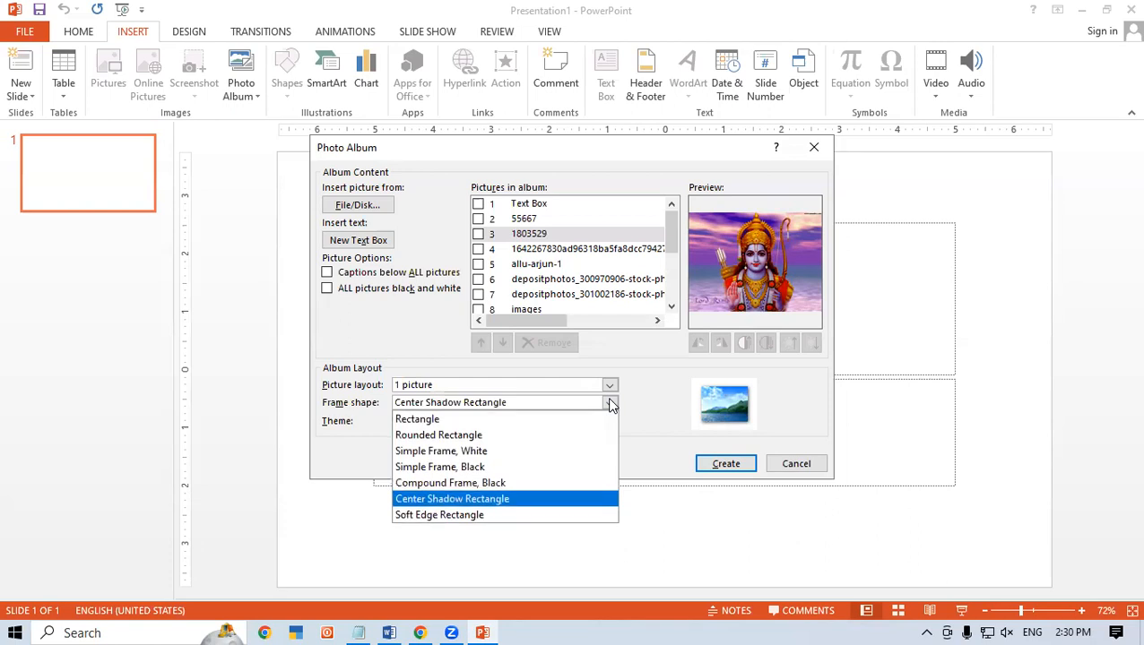
pyautogui.click(505, 516)
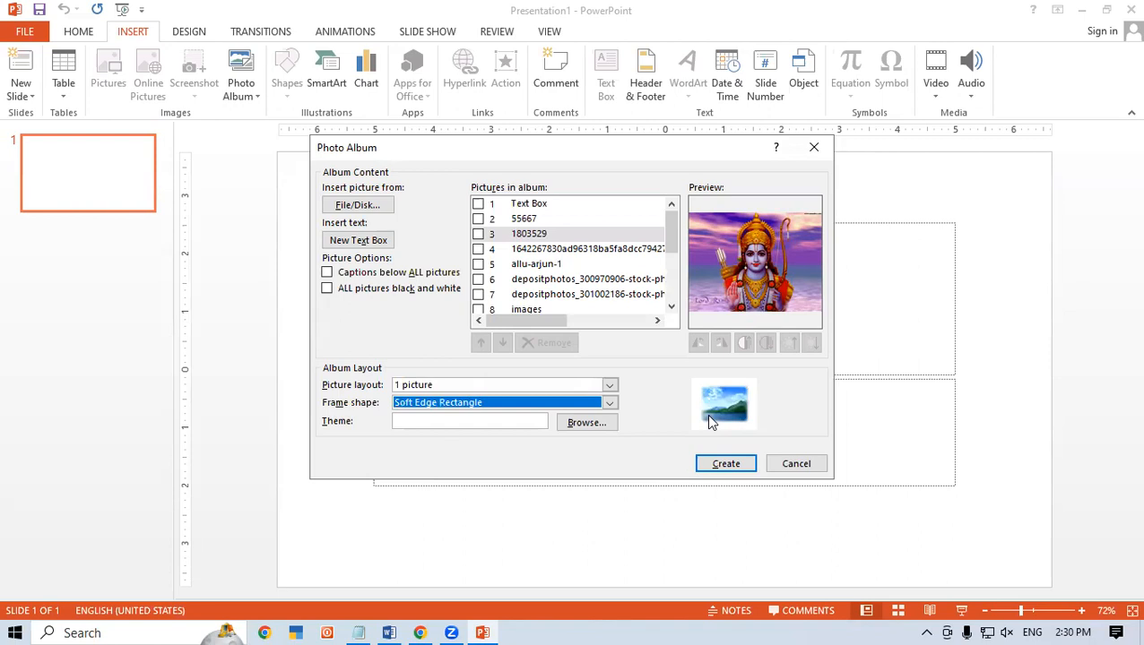
# Set the album's frame shape to Rounded Rectangle.
pyautogui.click(609, 405)
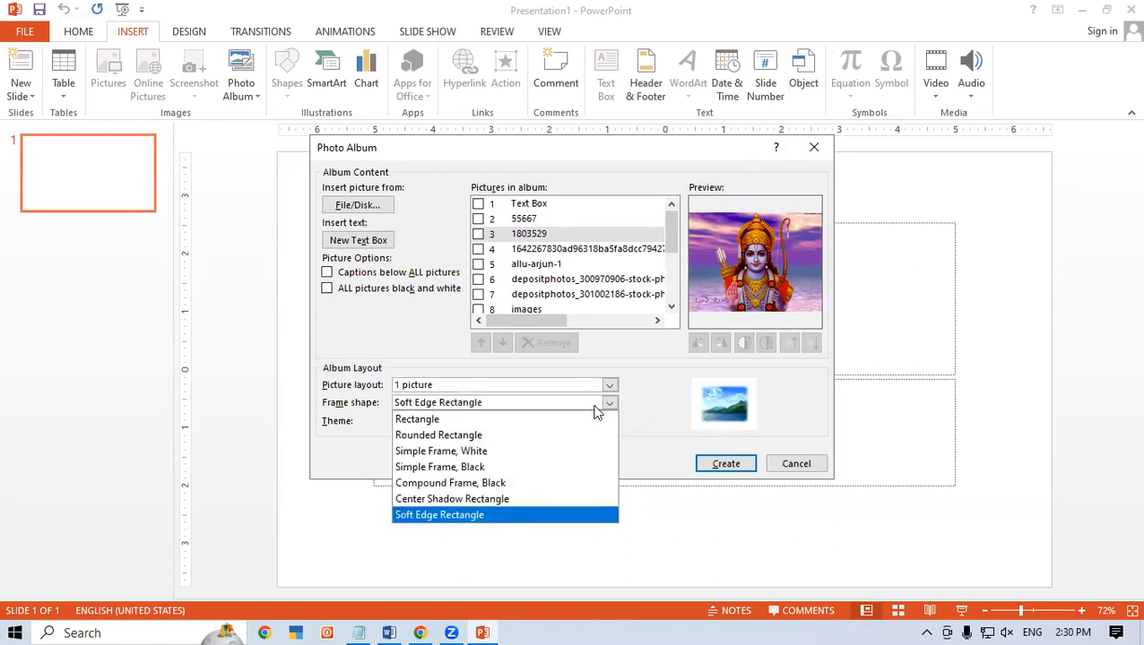
pyautogui.click(529, 435)
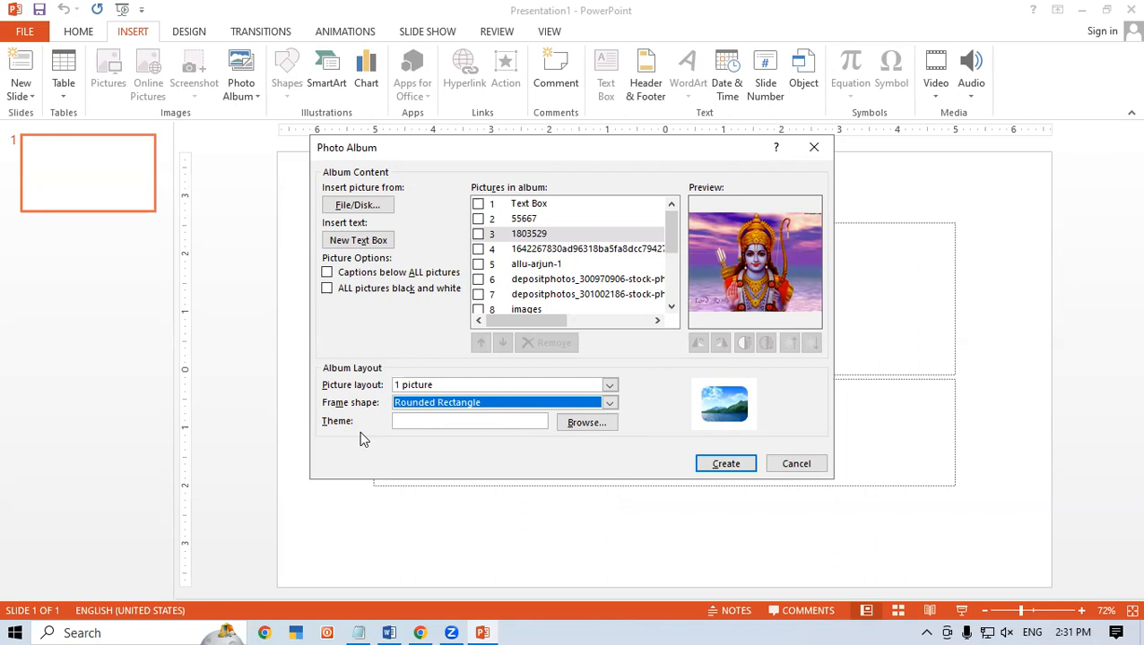
# Choose the Slice theme for the photo album and create the album.
pyautogui.click(584, 423)
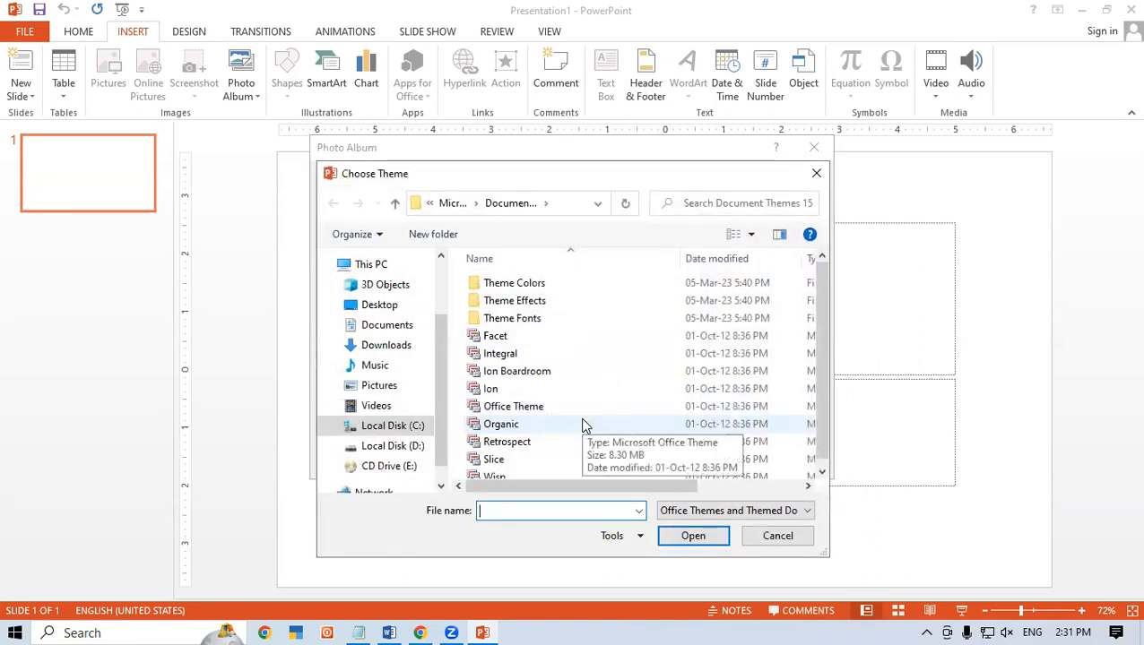
pyautogui.scroll(-1, 585, 425)
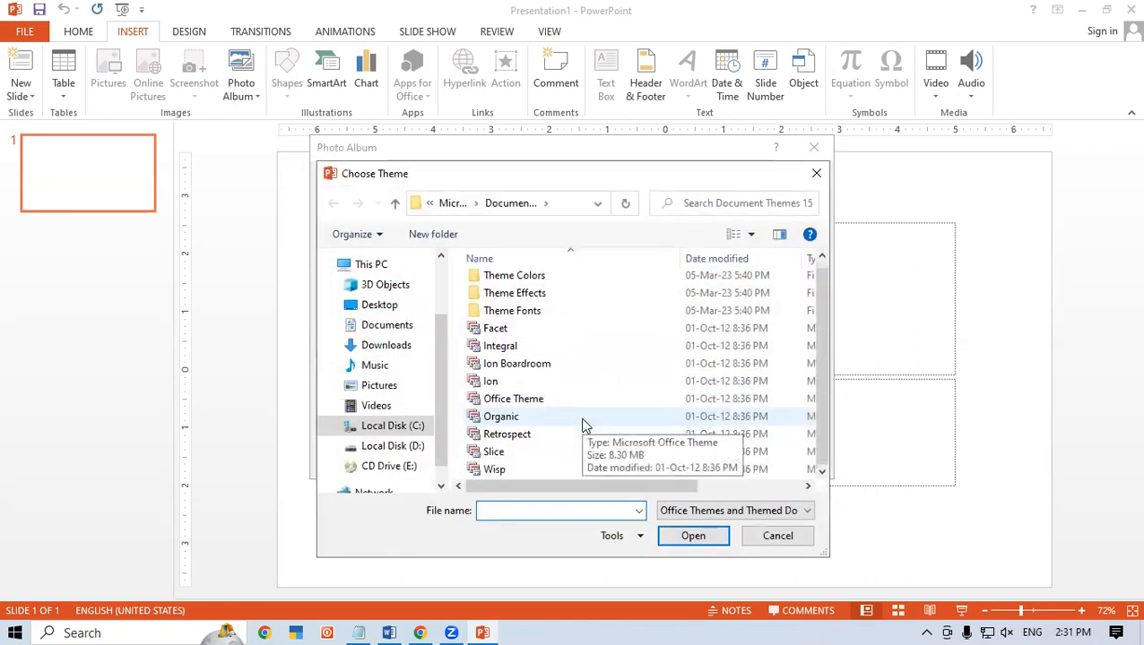
pyautogui.click(506, 456)
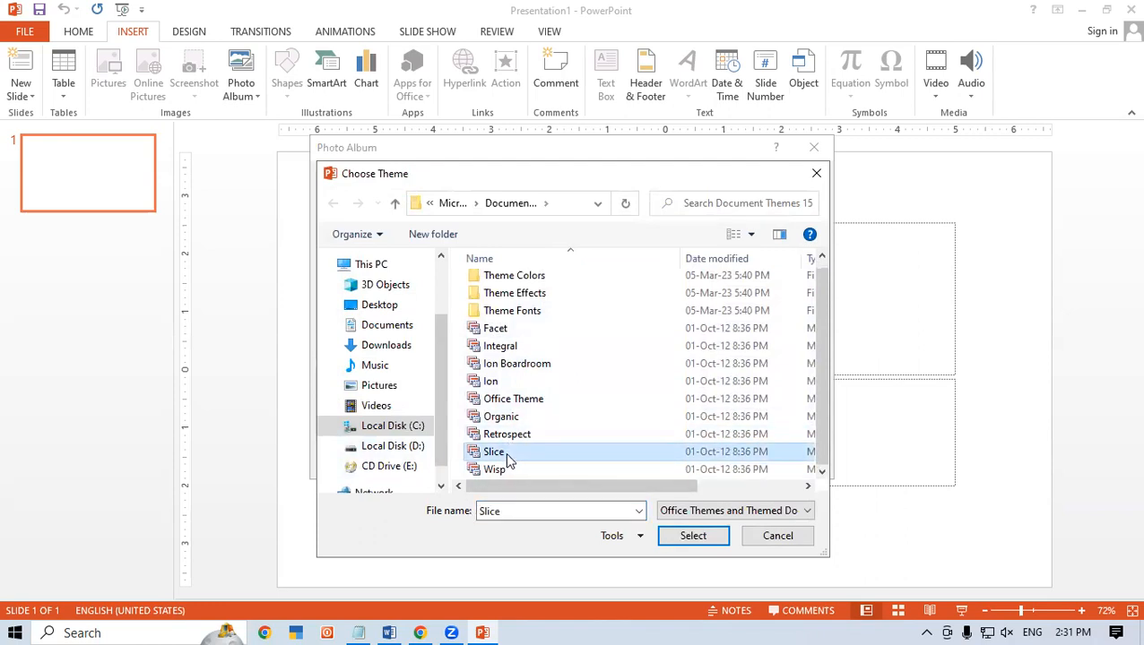
pyautogui.click(704, 540)
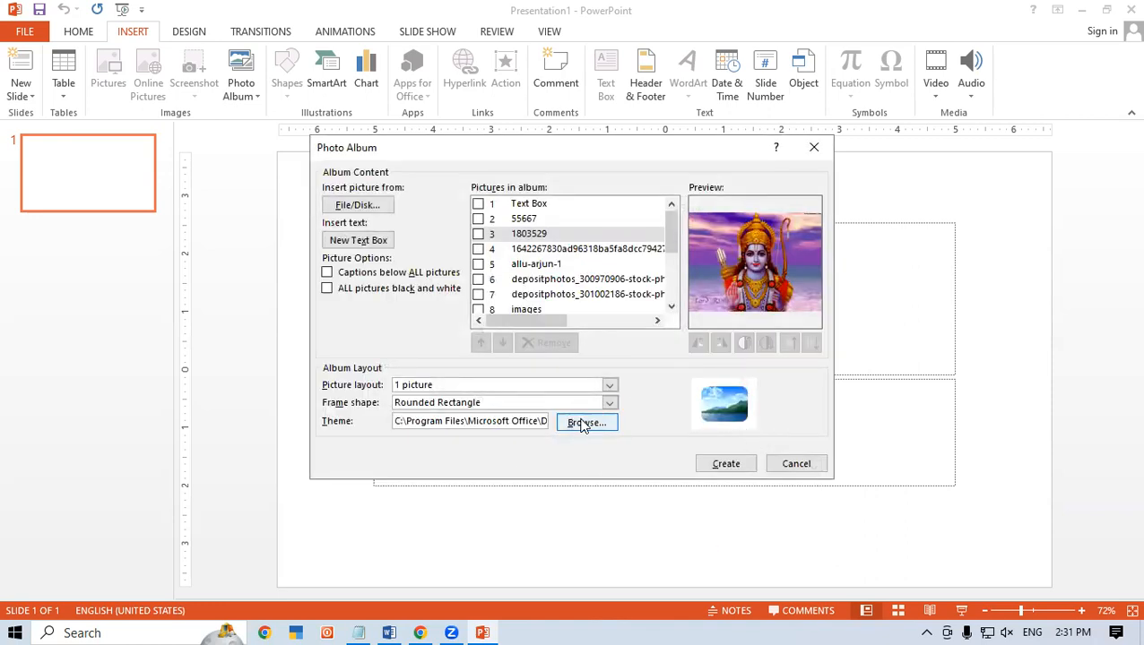
pyautogui.click(725, 465)
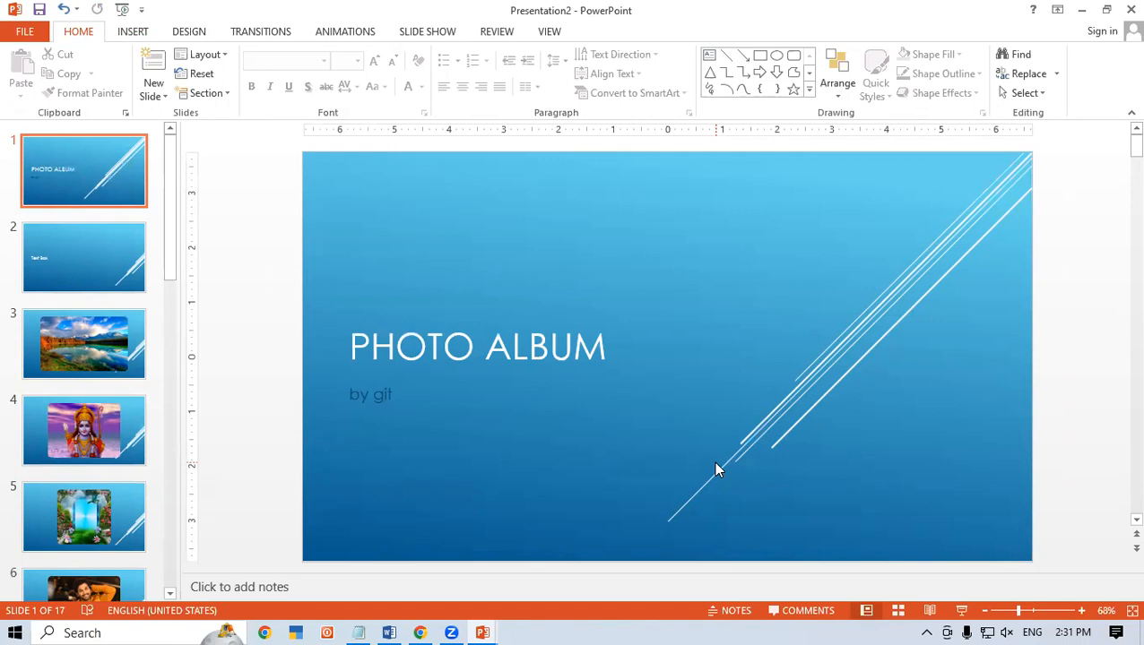
# Delete all of the "Text Box" placeholder wording from the text box on slide 2.
pyautogui.click(56, 259)
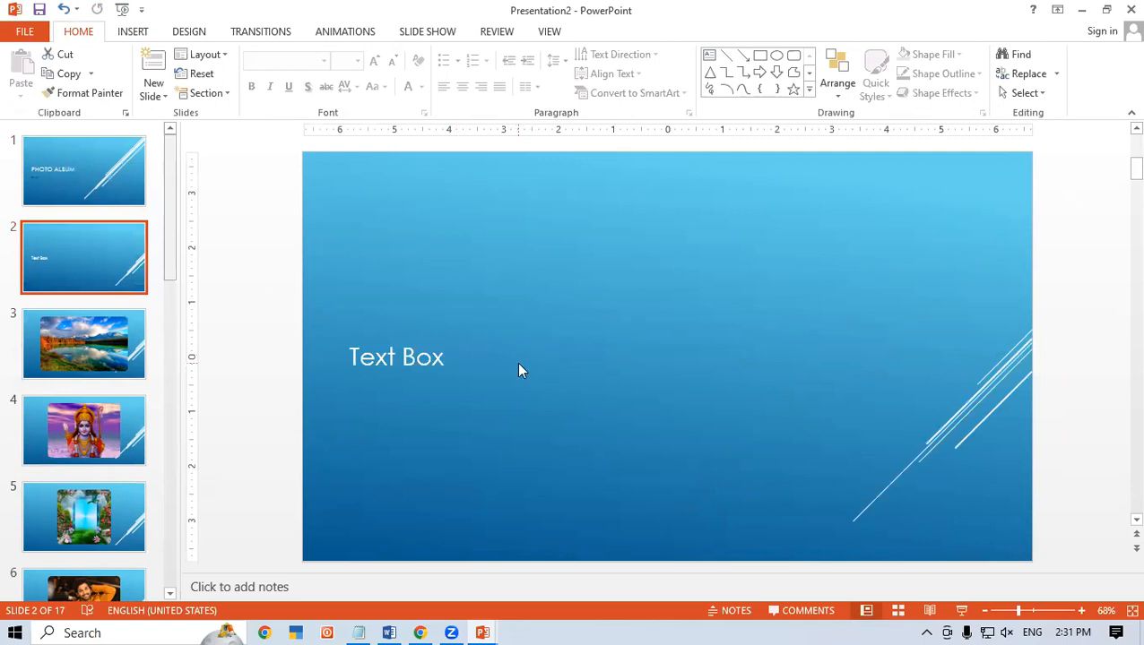
pyautogui.click(393, 358)
pyautogui.click(448, 351)
pyautogui.click(393, 360)
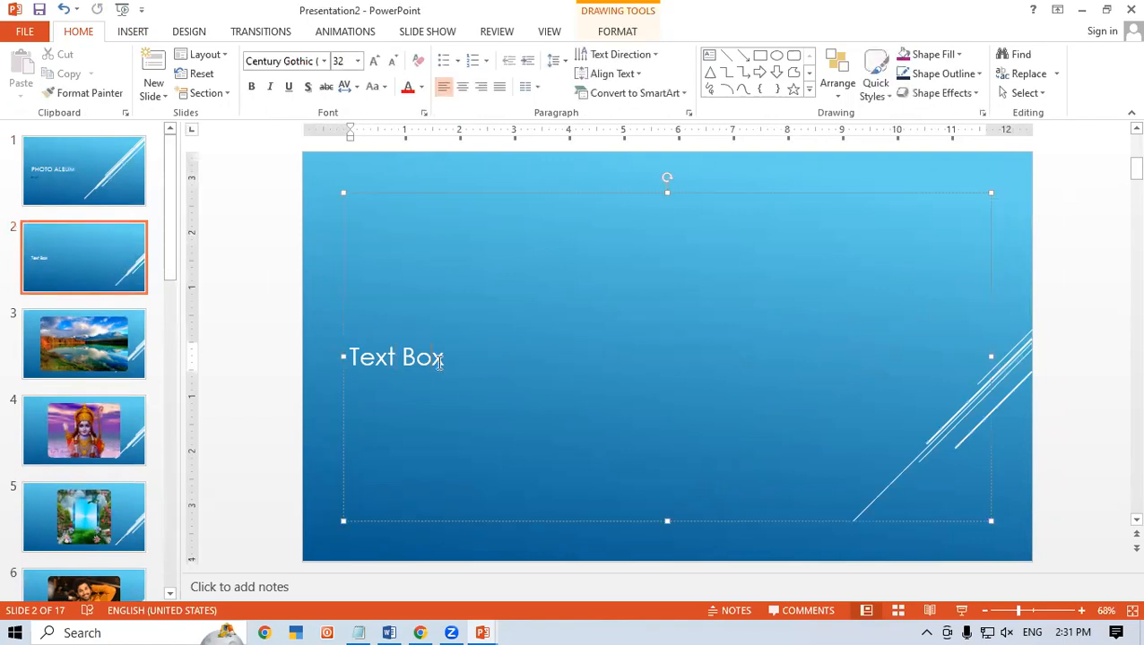
pyautogui.press('BackSpace')
pyautogui.press('BackSpace')
pyautogui.press('BackSpace')
pyautogui.press('BackSpace')
pyautogui.press('BackSpace')
pyautogui.press('BackSpace')
pyautogui.press('BackSpace')
pyautogui.press('BackSpace')
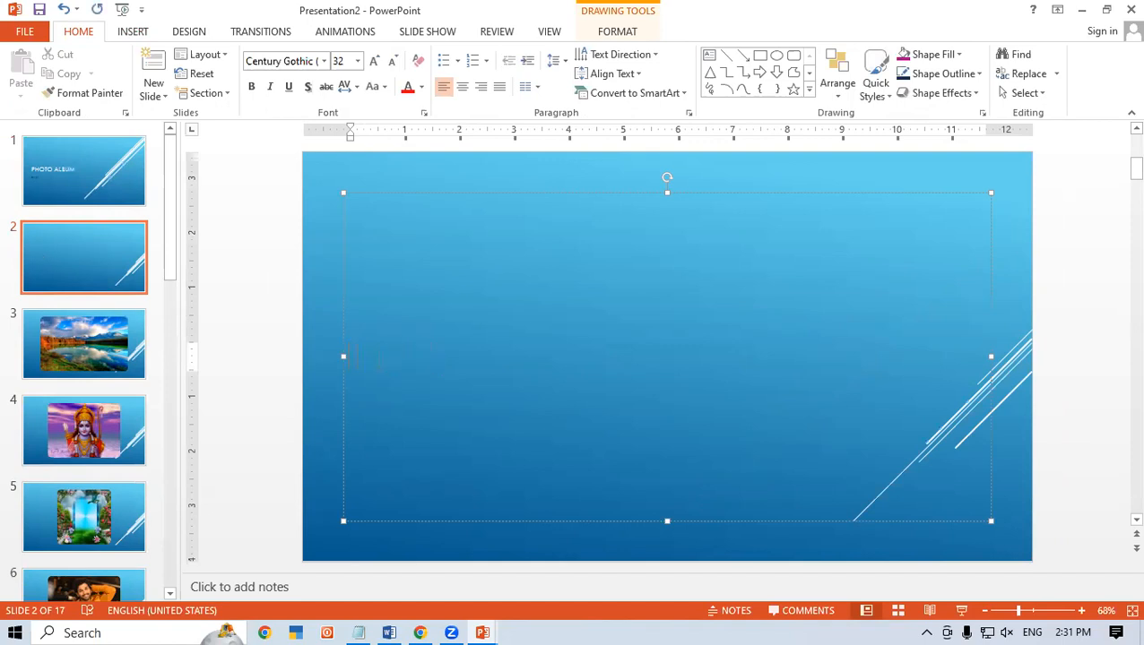